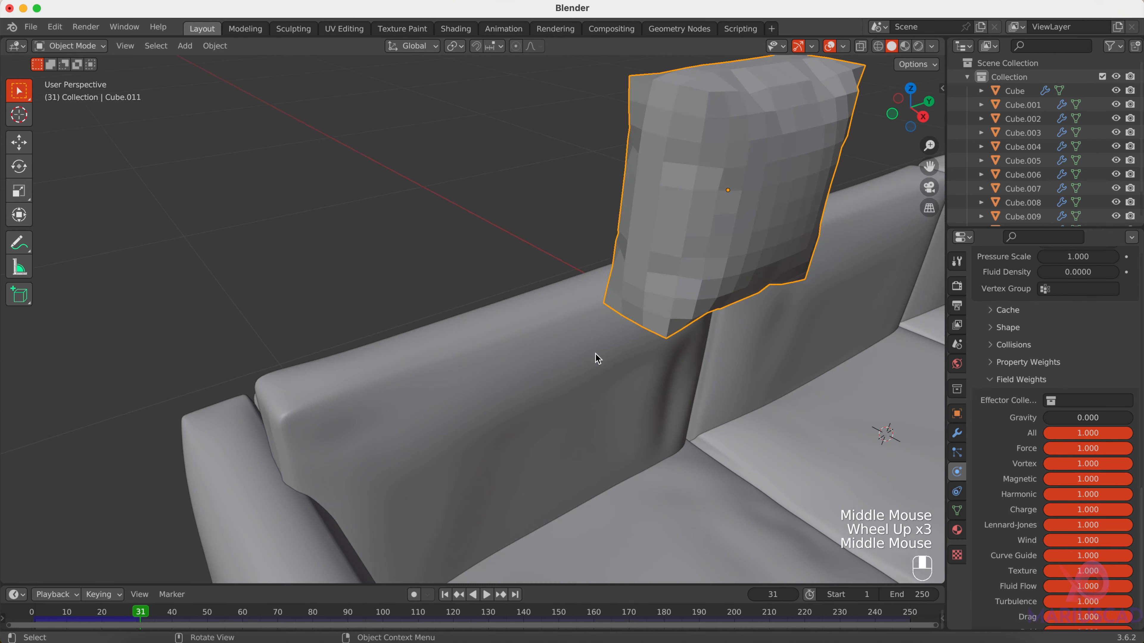
Step: Add a Subdivision Surface modifier to the pillow with viewport and render levels of 2
{"action": "left_click", "coordinate": [958, 434]}
{"action": "left_click", "coordinate": [1037, 287]}
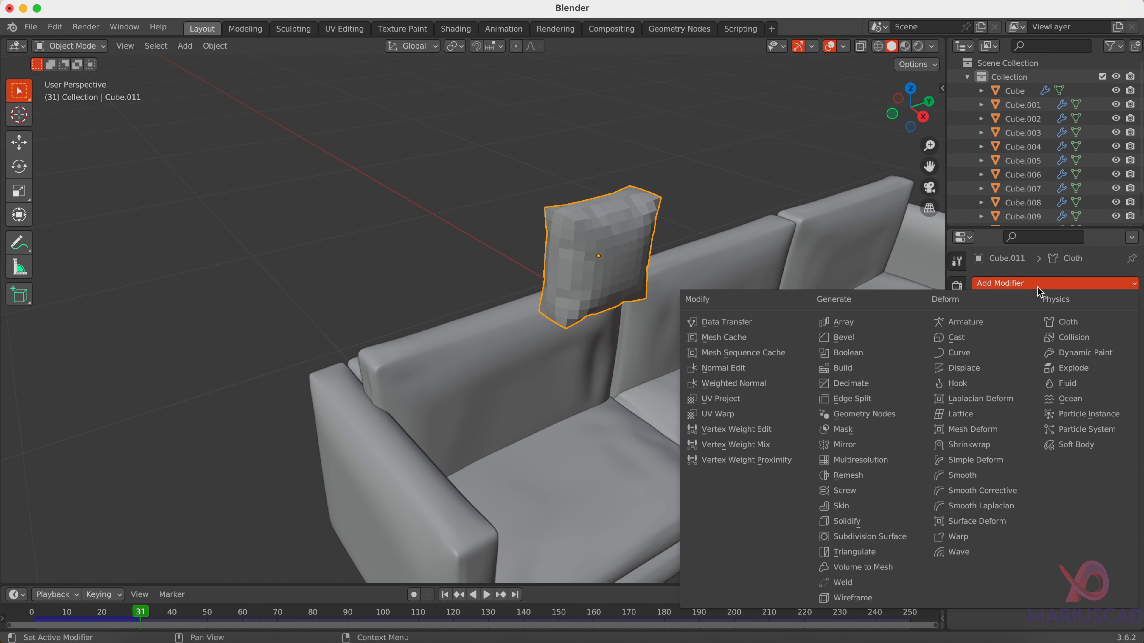
{"action": "left_click", "coordinate": [899, 543]}
{"action": "left_click", "coordinate": [1113, 388]}
Step: Move the timeline to frame 11 to choose a different stage of the pillow's cloth simulation
{"action": "middle_click_drag", "start_coordinate": [657, 388], "coordinate": [621, 451]}
{"action": "scroll", "coordinate": [534, 273], "scroll_direction": "up", "scroll_amount": 3}
{"action": "left_click", "coordinate": [138, 615]}
{"action": "left_click_drag", "start_coordinate": [140, 617], "coordinate": [67, 608]}
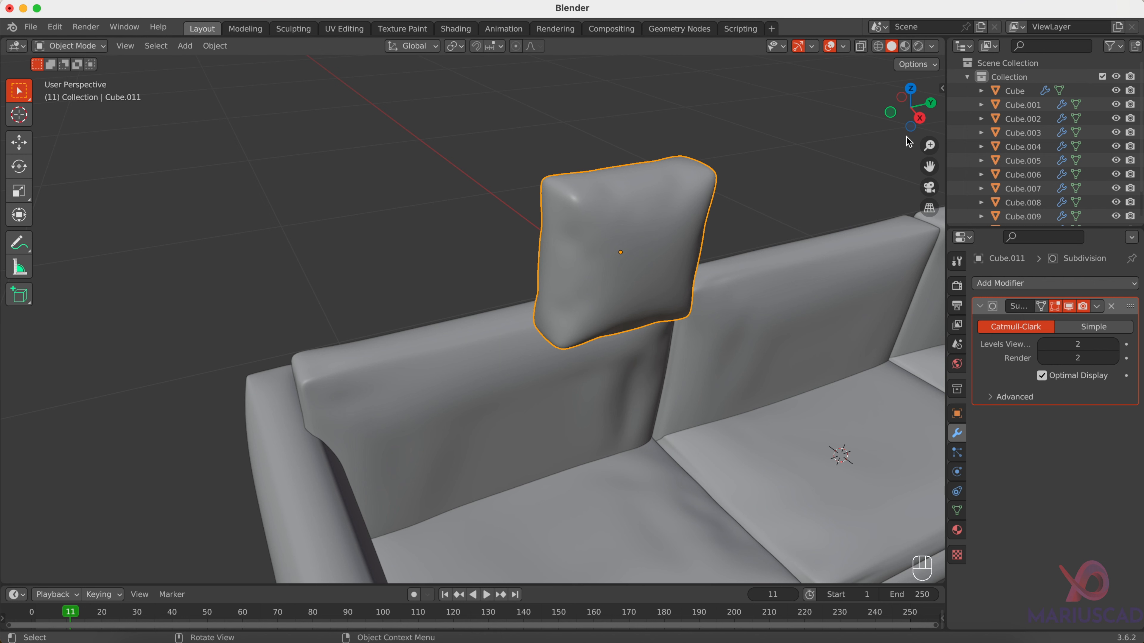
Step: Place the pillow in the sofa's seat corner beside the armrest, rotated about -33.1° around the Z axis
{"action": "left_click", "coordinate": [919, 119]}
{"action": "middle_click_drag", "start_coordinate": [730, 233], "coordinate": [602, 256], "text": "shift"}
{"action": "scroll", "coordinate": [576, 316], "scroll_direction": "down", "scroll_amount": 2}
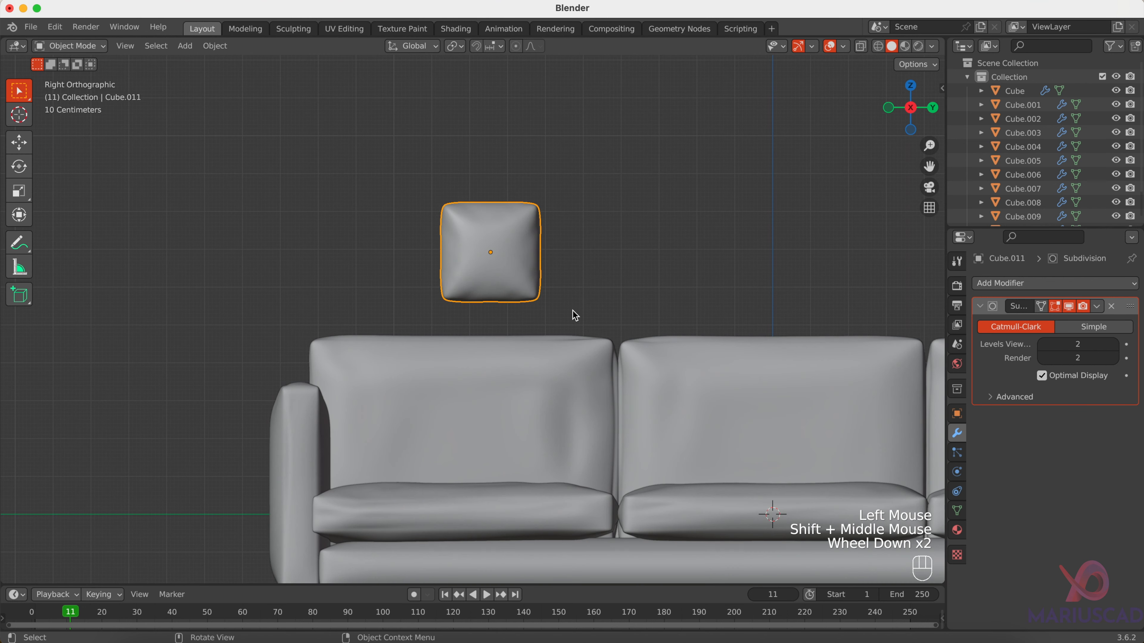
{"action": "key", "text": "g"}
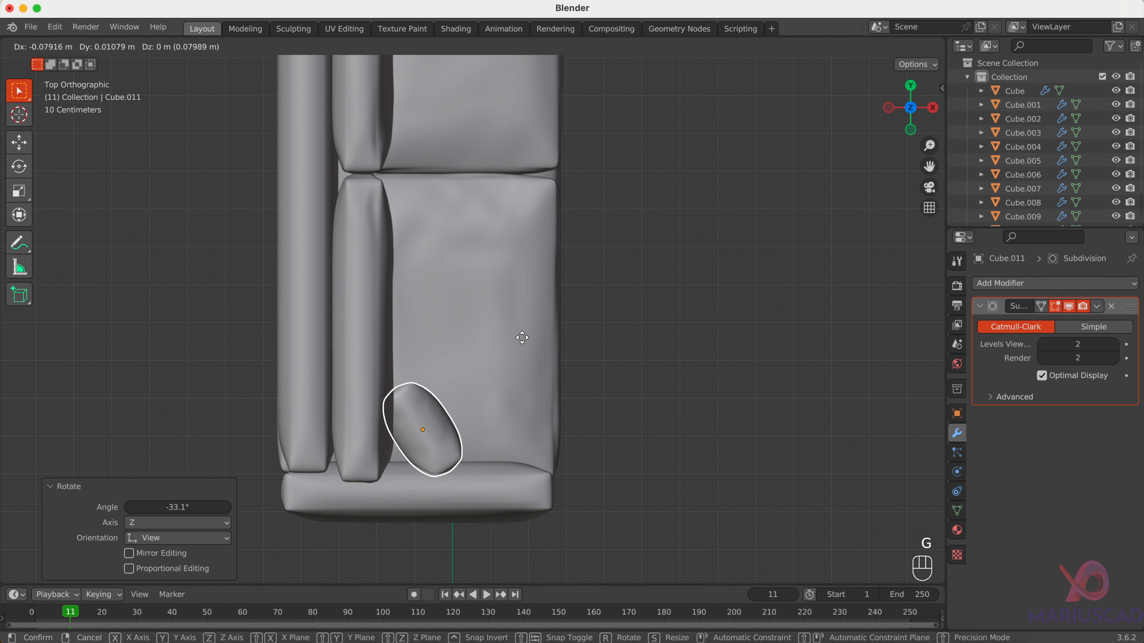
{"action": "key", "text": "g"}
{"action": "left_click", "coordinate": [524, 339]}
Step: Duplicate the pillow to the opposite end of the sofa and rotate the copy around the Z axis
{"action": "middle_click_drag", "start_coordinate": [524, 338], "coordinate": [157, 140]}
{"action": "scroll", "coordinate": [594, 363], "scroll_direction": "down", "scroll_amount": 2}
{"action": "middle_click_drag", "start_coordinate": [586, 432], "coordinate": [630, 428]}
{"action": "key", "text": "shift+d"}
{"action": "left_click", "coordinate": [806, 275]}
{"action": "key", "text": "r"}
{"action": "key", "text": "z"}
{"action": "left_click", "coordinate": [765, 293]}
Step: Unwrap all faces of the seat cushion beside the first pillow with Smart UV Project at a 66° angle limit
{"action": "middle_click_drag", "start_coordinate": [540, 361], "coordinate": [599, 374]}
{"action": "scroll", "coordinate": [540, 361], "scroll_direction": "down", "scroll_amount": 2}
{"action": "left_click", "coordinate": [354, 356]}
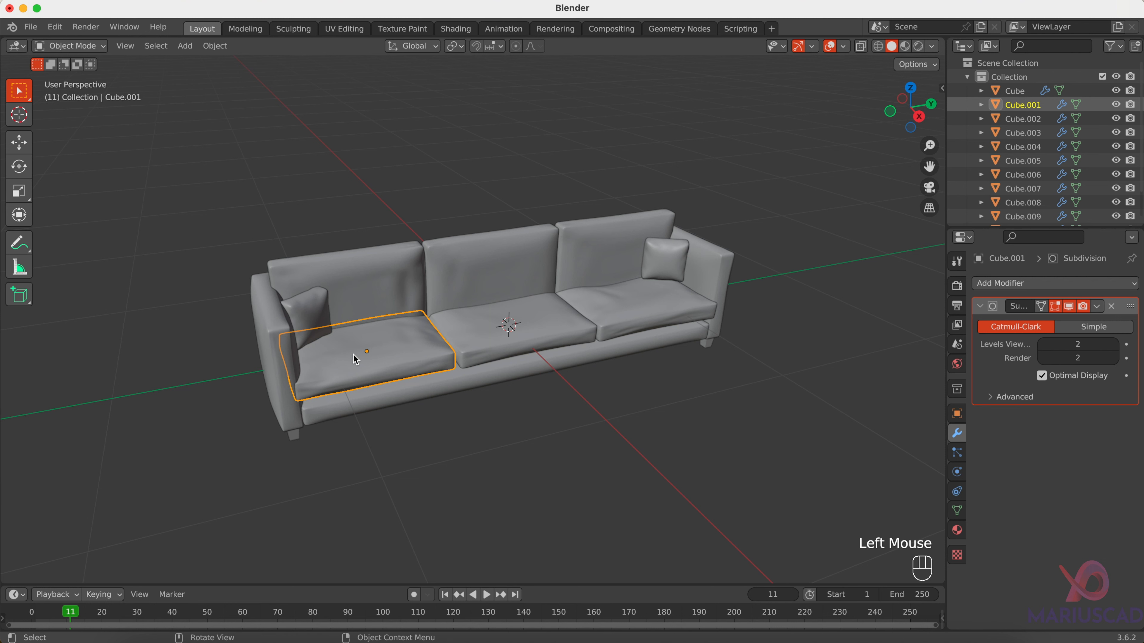
{"action": "key", "text": "Tab"}
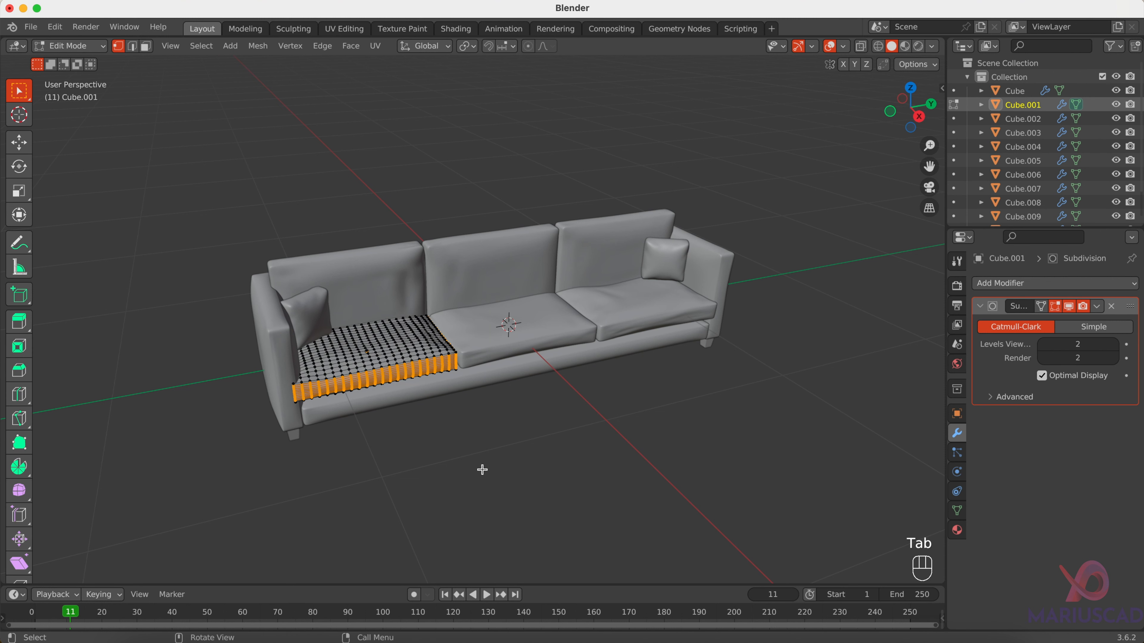
{"action": "key", "text": "3"}
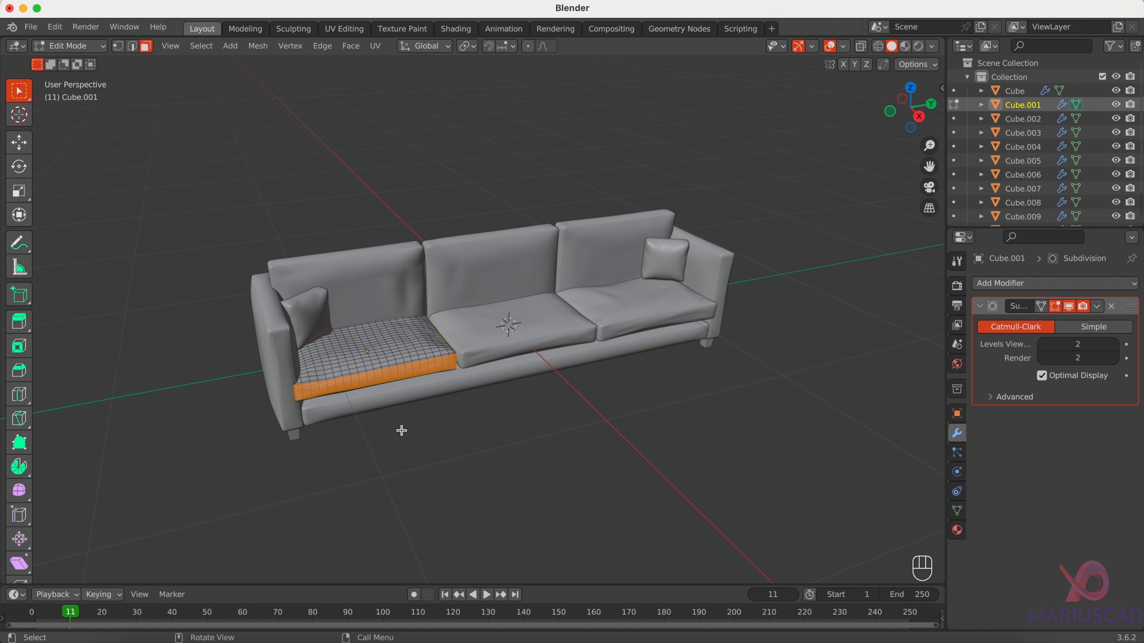
{"action": "key", "text": "a"}
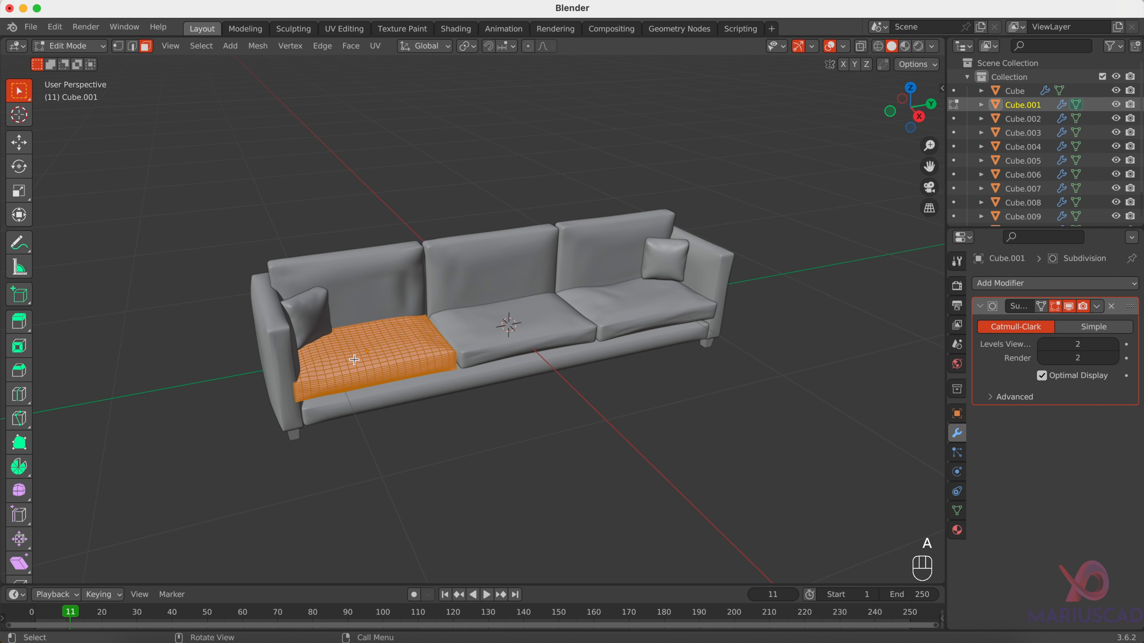
{"action": "right_click", "coordinate": [342, 332]}
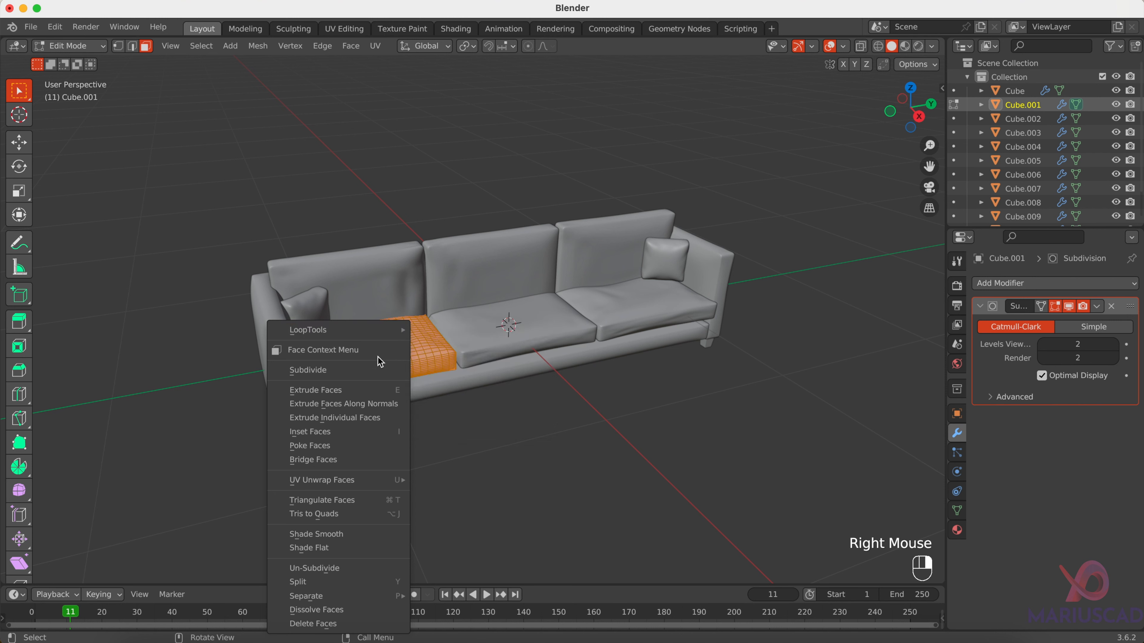
{"action": "mouse_move", "coordinate": [344, 480]}
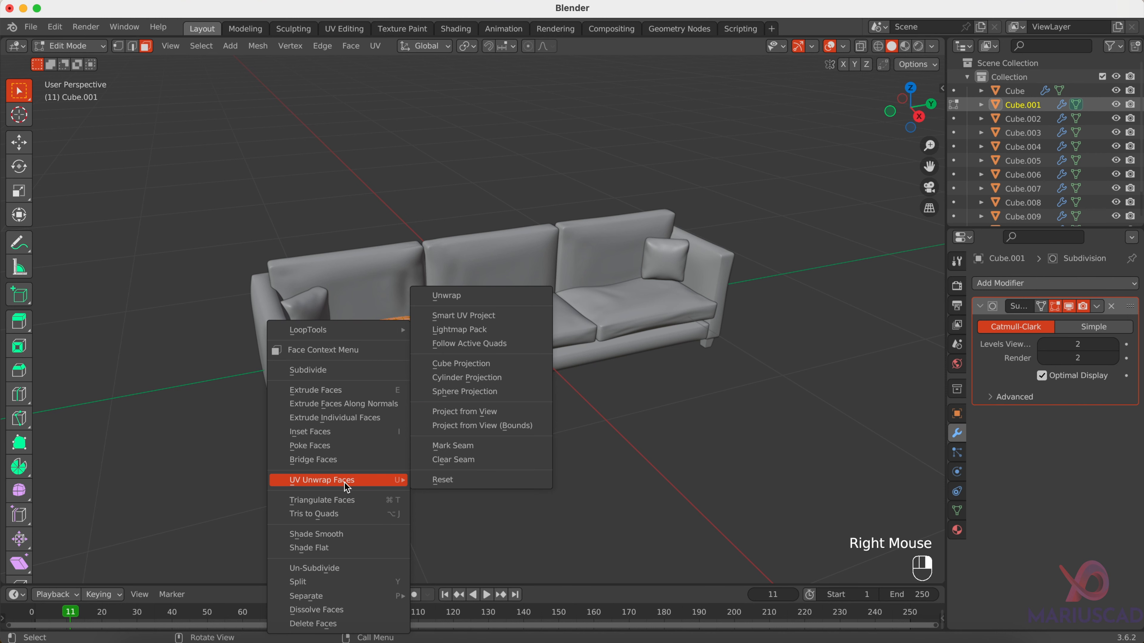
{"action": "left_click", "coordinate": [468, 316]}
{"action": "left_click", "coordinate": [562, 446]}
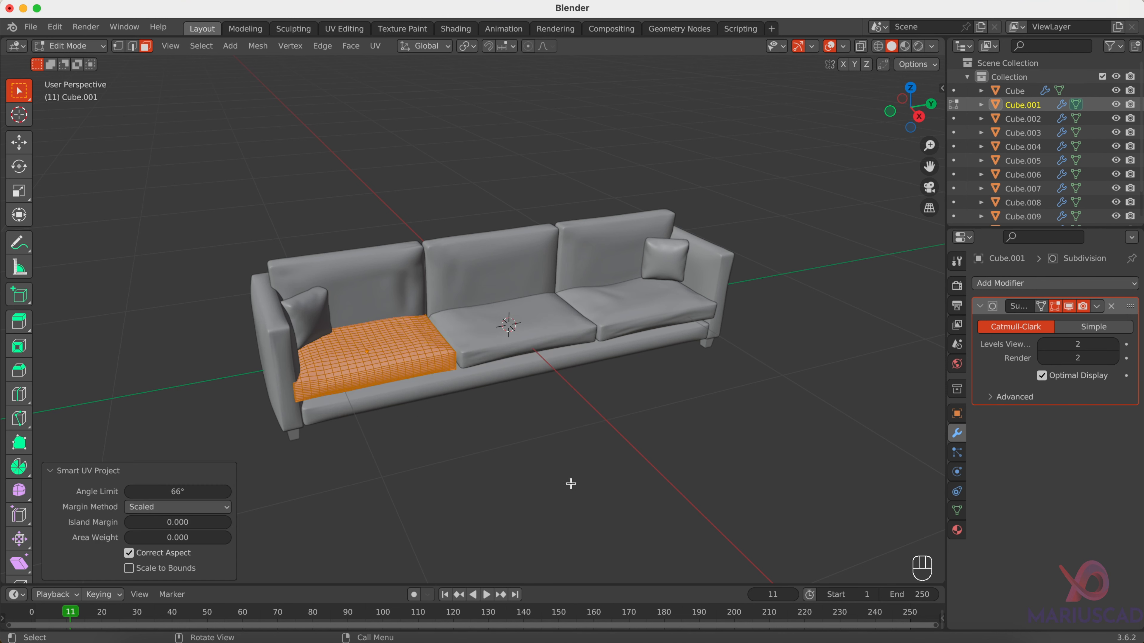
{"action": "middle_click_drag", "start_coordinate": [493, 491], "coordinate": [635, 456]}
{"action": "key", "text": "Tab"}
{"action": "left_click", "coordinate": [276, 361]}
{"action": "left_click", "coordinate": [502, 490]}
{"action": "scroll", "coordinate": [502, 490], "scroll_direction": "down", "scroll_amount": 3}
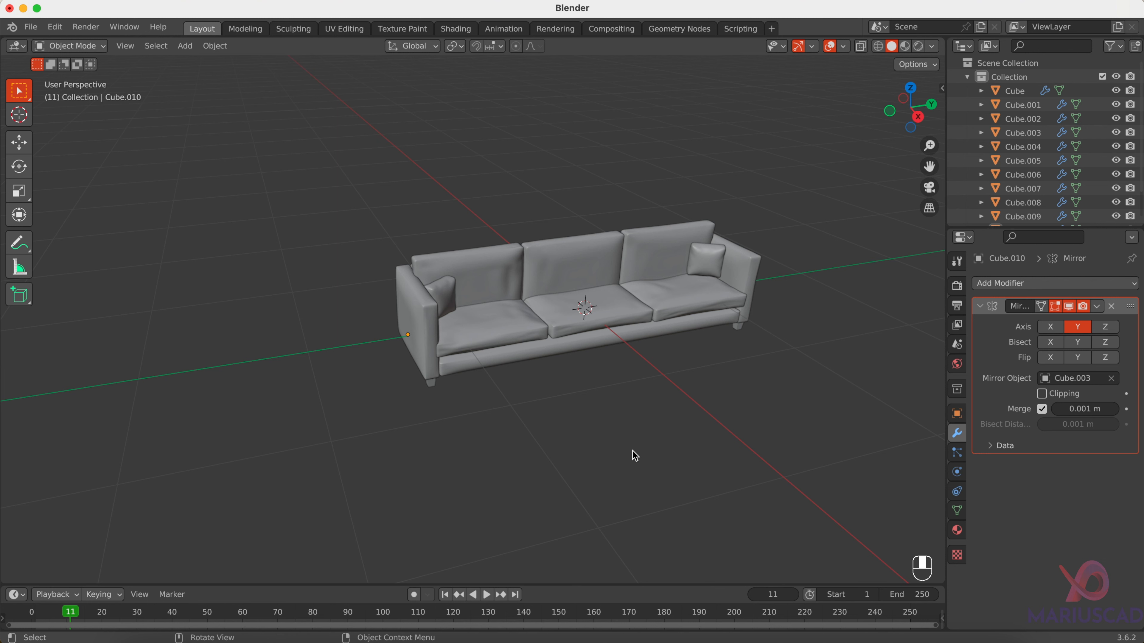
Step: Switch to the Shading workspace and show the material settings of the sofa's middle seat cushion
{"action": "left_click", "coordinate": [608, 304]}
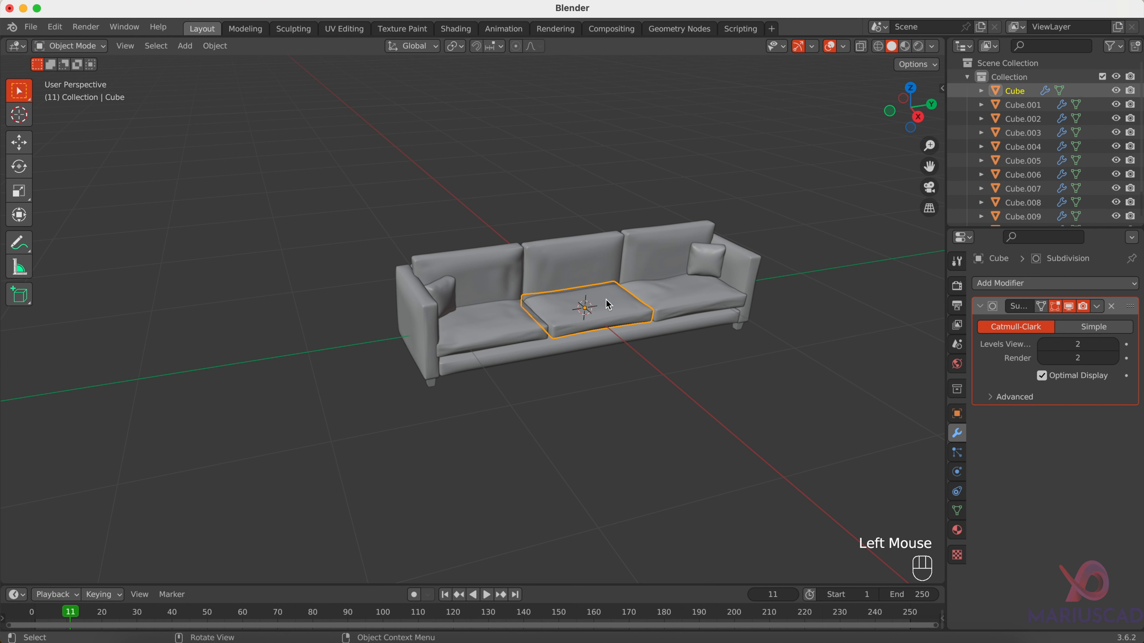
{"action": "left_click", "coordinate": [610, 354]}
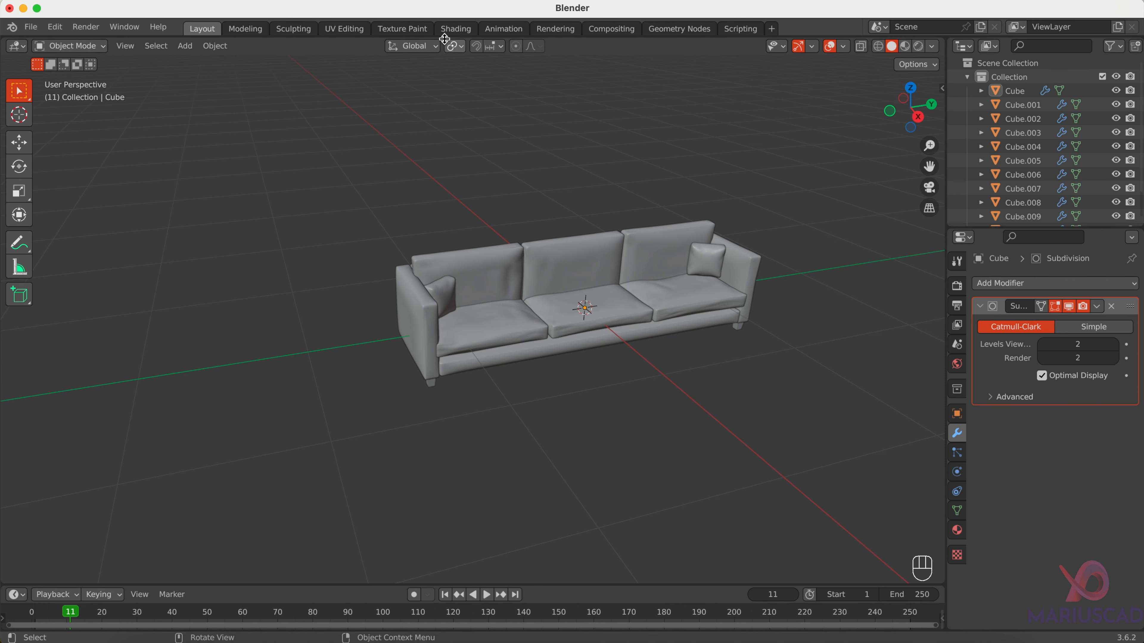
{"action": "left_click", "coordinate": [452, 30]}
{"action": "scroll", "coordinate": [589, 317], "scroll_direction": "up", "scroll_amount": 9}
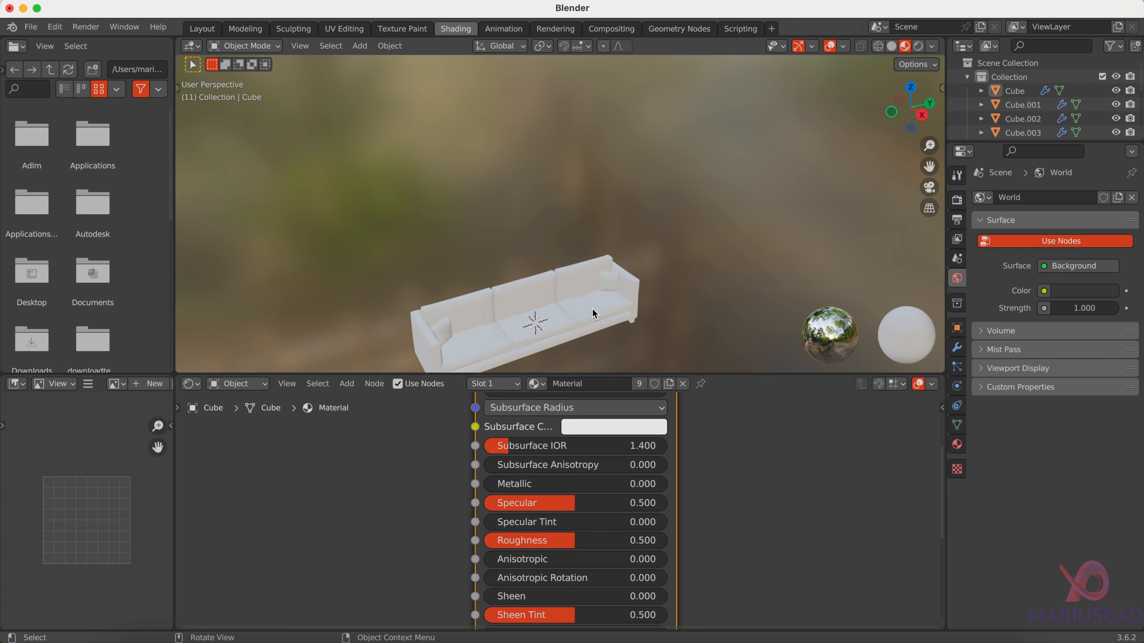
{"action": "middle_click_drag", "start_coordinate": [659, 289], "coordinate": [644, 275]}
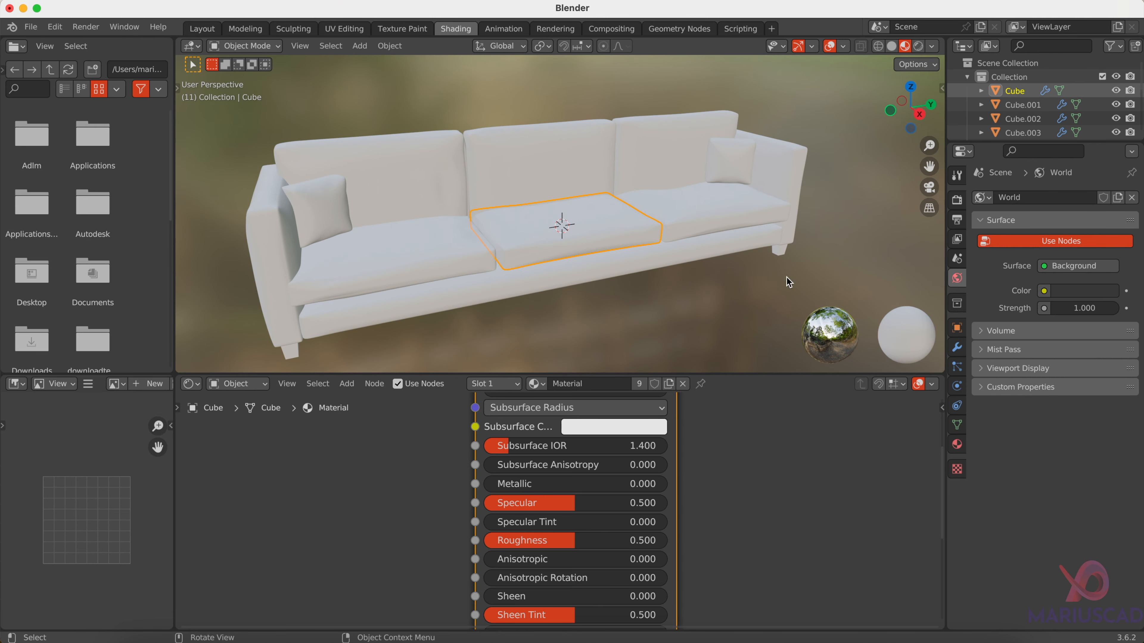
{"action": "left_click", "coordinate": [958, 445]}
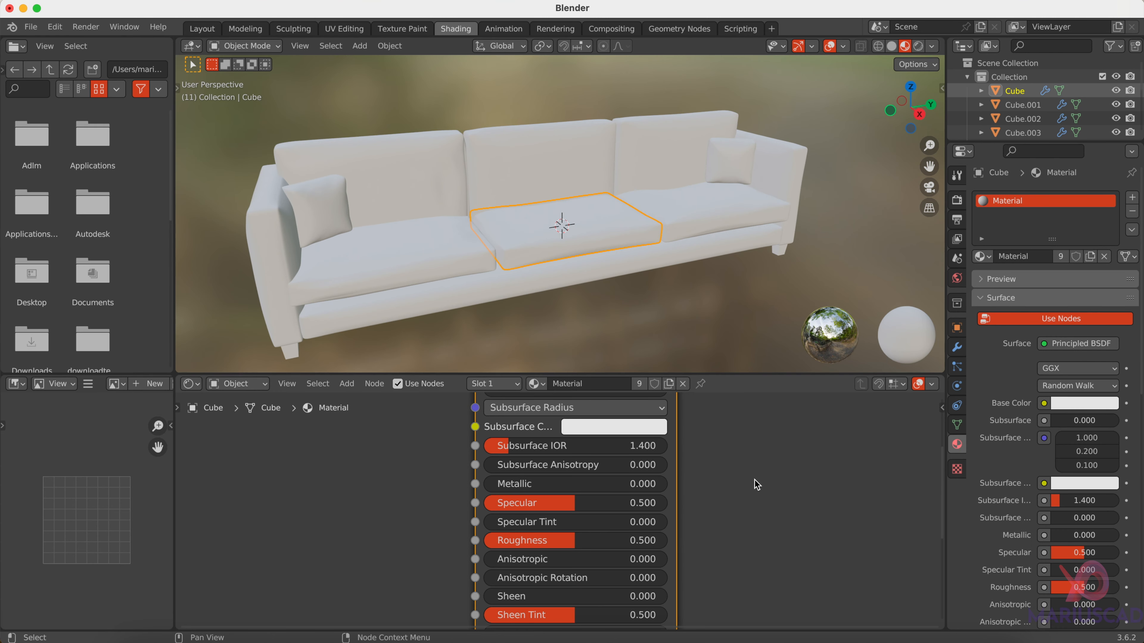
Step: Rename the middle seat cushion's shared material as Black Leather
{"action": "scroll", "coordinate": [752, 484], "scroll_direction": "down", "scroll_amount": 5}
{"action": "double_click", "coordinate": [584, 384]}
{"action": "type", "text": "Black Leather"}
{"action": "key", "text": "Return"}
Step: Set the Base Color of the Black Leather material's Principled BSDF to black
{"action": "scroll", "coordinate": [617, 486], "scroll_direction": "up", "scroll_amount": 1}
{"action": "scroll", "coordinate": [586, 492], "scroll_direction": "up", "scroll_amount": 3}
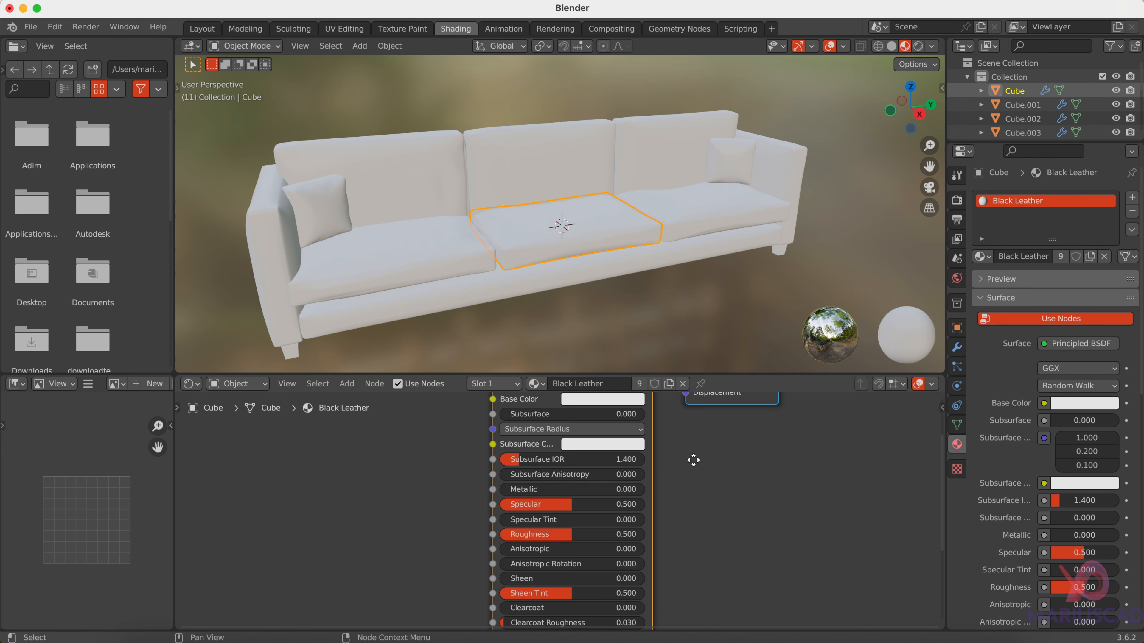
{"action": "middle_click_drag", "start_coordinate": [693, 460], "coordinate": [701, 532]}
{"action": "left_click", "coordinate": [609, 470]}
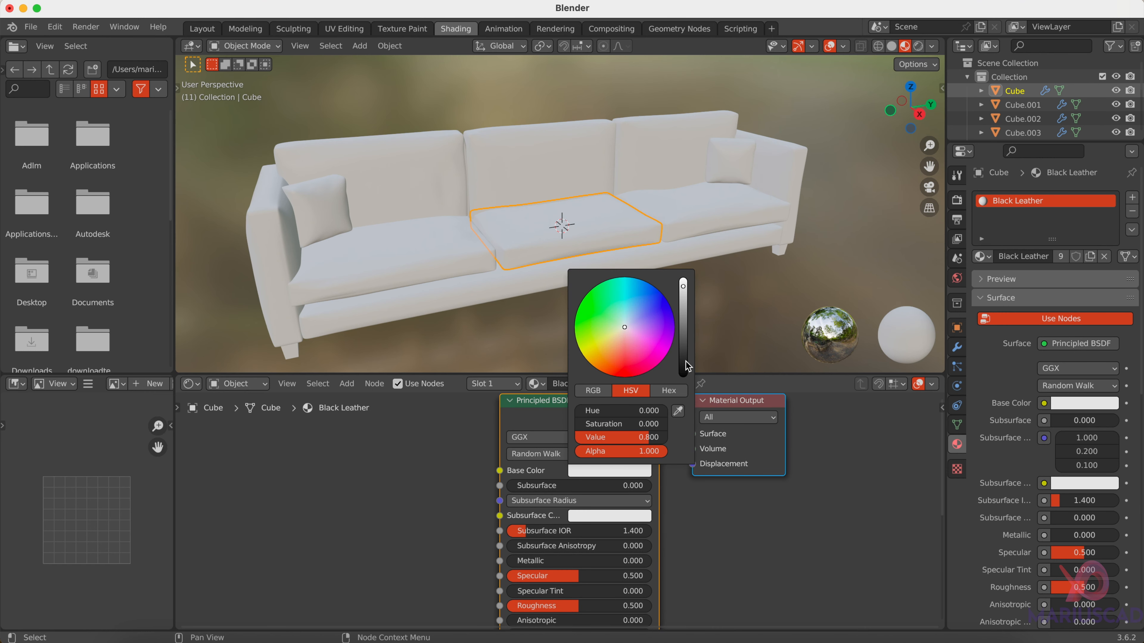
{"action": "left_click_drag", "start_coordinate": [685, 362], "coordinate": [683, 377]}
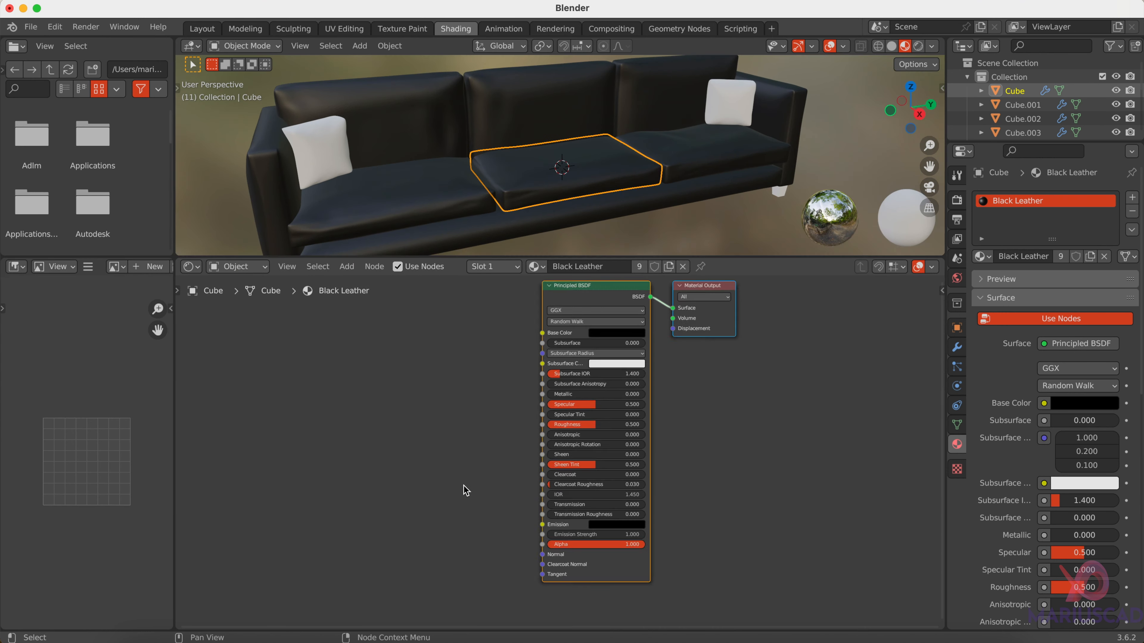
Step: Add Noise Texture and Hue/Saturation/Value nodes, linking the noise Fac output to the Hue/Saturation/Value Color input
{"action": "scroll", "coordinate": [430, 475], "scroll_direction": "down", "scroll_amount": 1}
{"action": "middle_click_drag", "start_coordinate": [427, 474], "coordinate": [766, 473]}
{"action": "key", "text": "shift+a"}
{"action": "left_click", "coordinate": [524, 556]}
{"action": "key", "text": "shift+a"}
{"action": "left_click_drag", "start_coordinate": [418, 523], "coordinate": [488, 593]}
{"action": "scroll", "coordinate": [719, 574], "scroll_direction": "down", "scroll_amount": 3}
{"action": "middle_click_drag", "start_coordinate": [730, 574], "coordinate": [607, 512]}
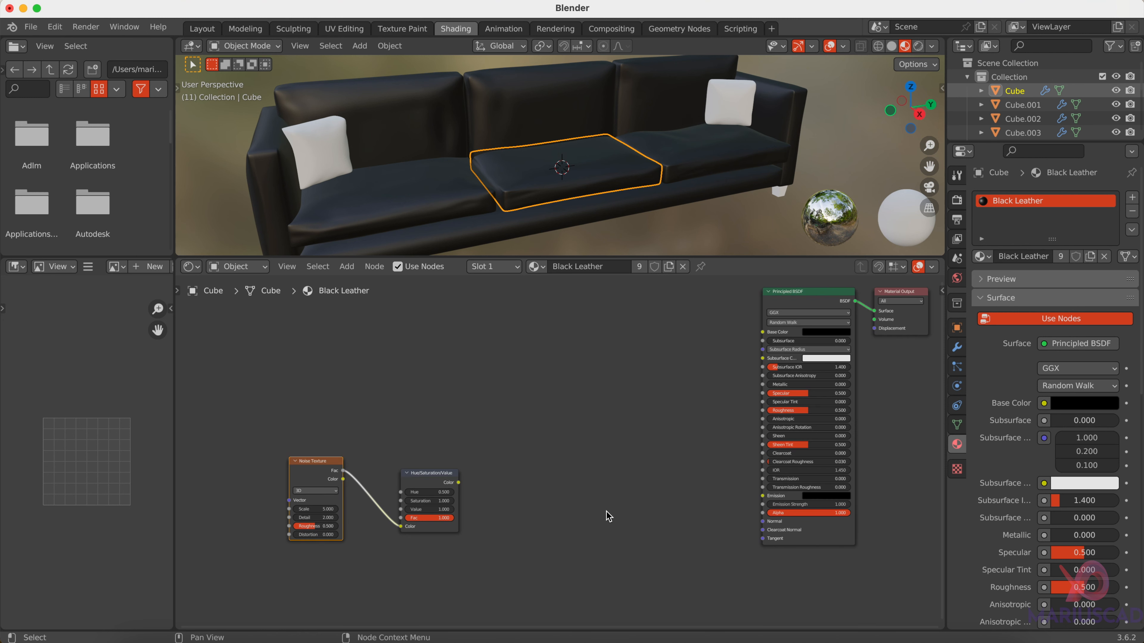
Step: Add a Bump node, linking Hue/Saturation/Value Color to its Height and its Normal output to the Principled BSDF Normal
{"action": "key", "text": "b"}
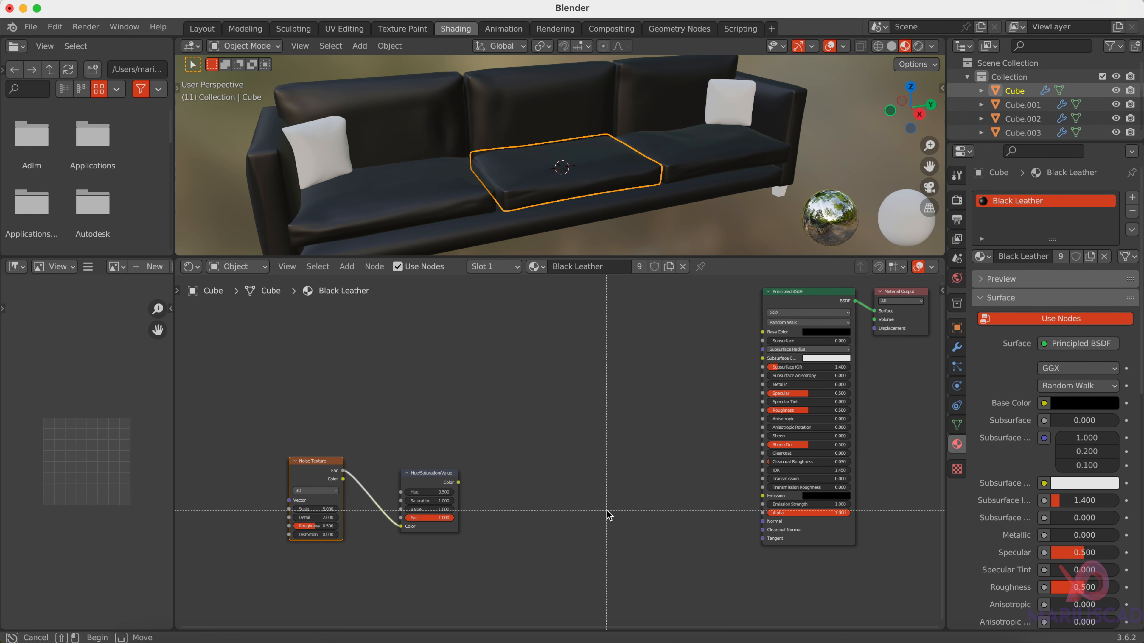
{"action": "key", "text": "shift+a"}
{"action": "type", "text": "bump"}
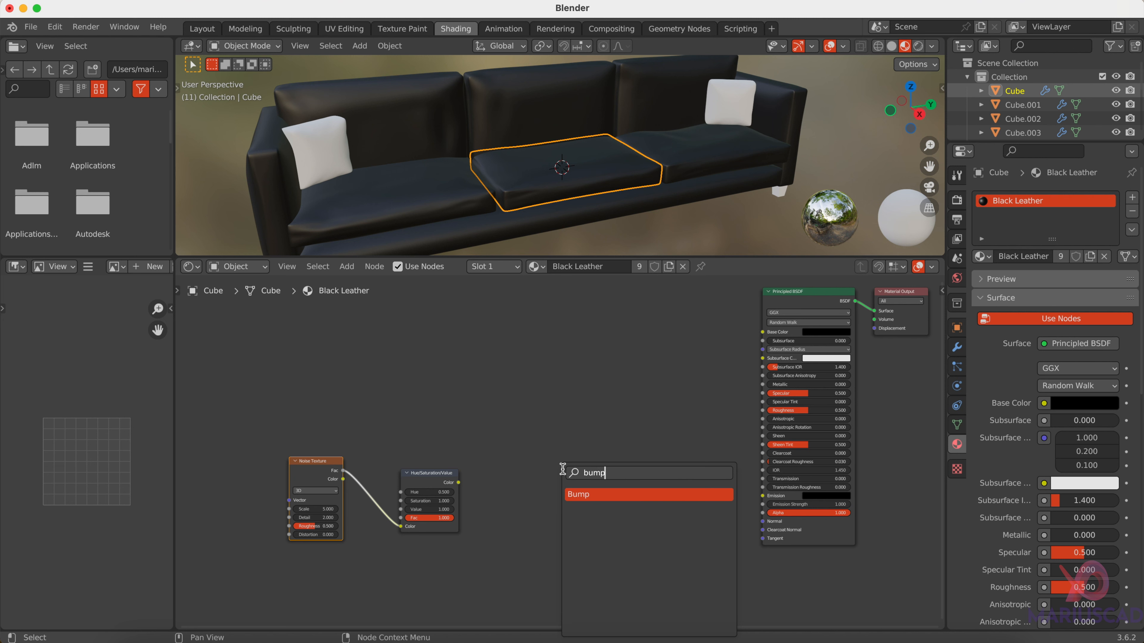
{"action": "key", "text": "Return"}
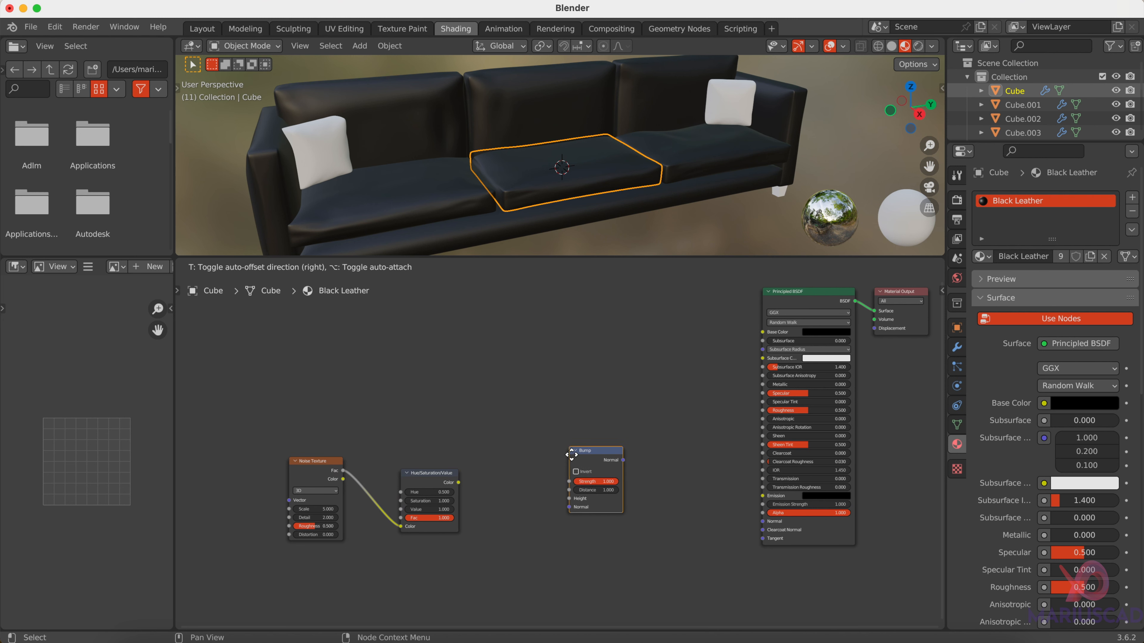
{"action": "left_click", "coordinate": [565, 479]}
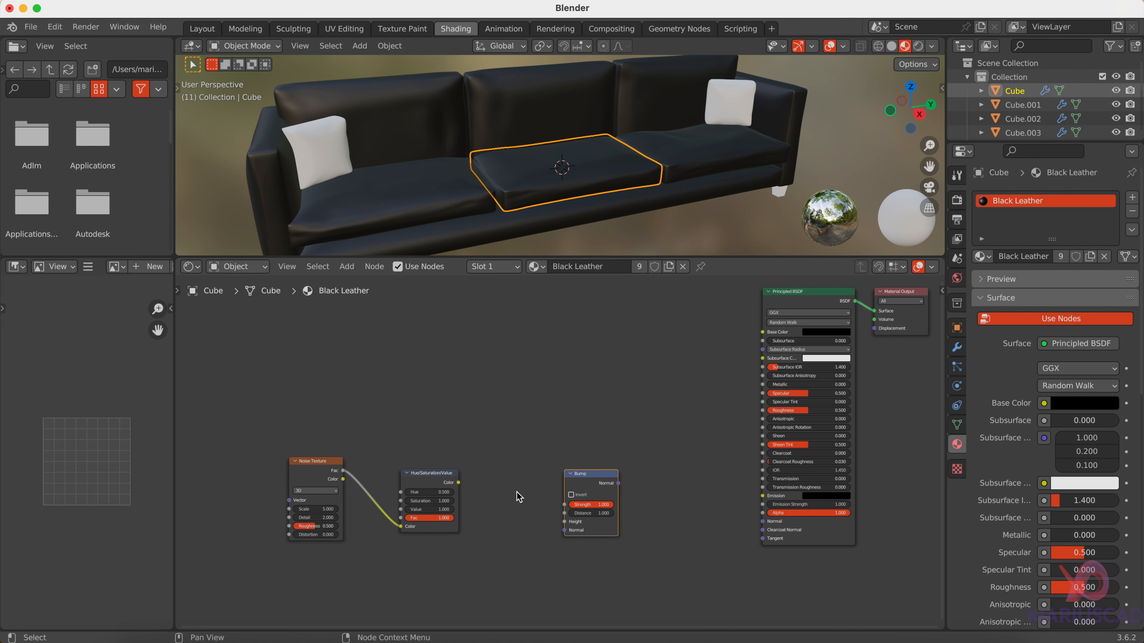
{"action": "left_click_drag", "start_coordinate": [459, 482], "coordinate": [564, 522]}
{"action": "left_click_drag", "start_coordinate": [618, 484], "coordinate": [762, 522]}
Step: Set the Noise Texture node's Scale to 52
{"action": "left_click_drag", "start_coordinate": [298, 509], "coordinate": [363, 510]}
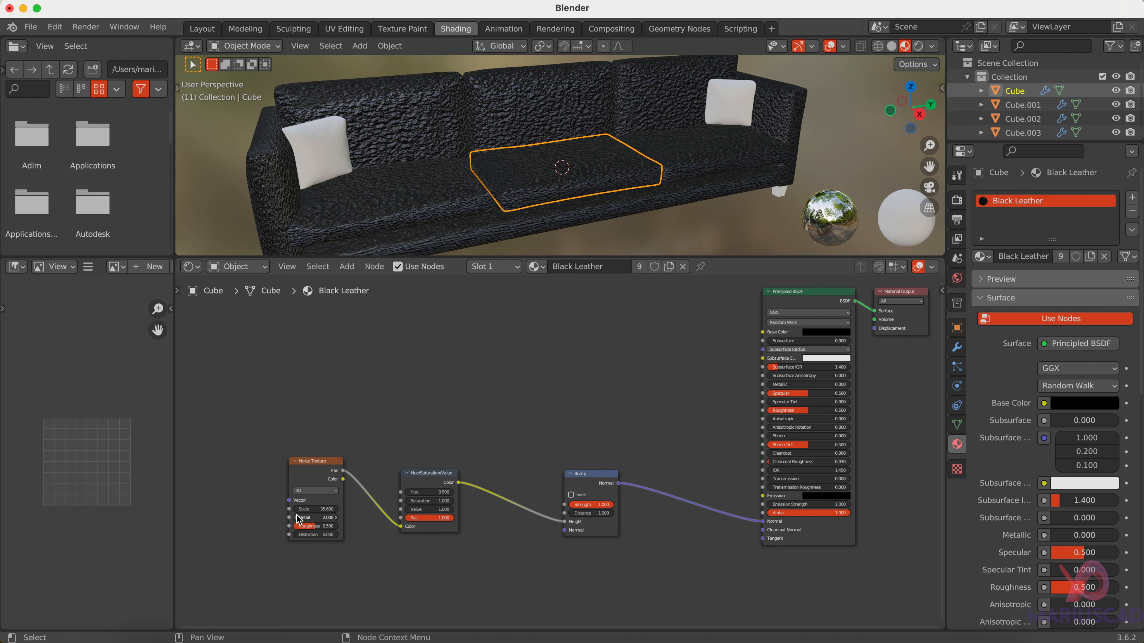
{"action": "double_click", "coordinate": [303, 509]}
{"action": "key", "text": "BackSpace"}
{"action": "key", "text": "BackSpace"}
{"action": "key", "text": "BackSpace"}
{"action": "key", "text": "BackSpace"}
{"action": "type", "text": "52"}
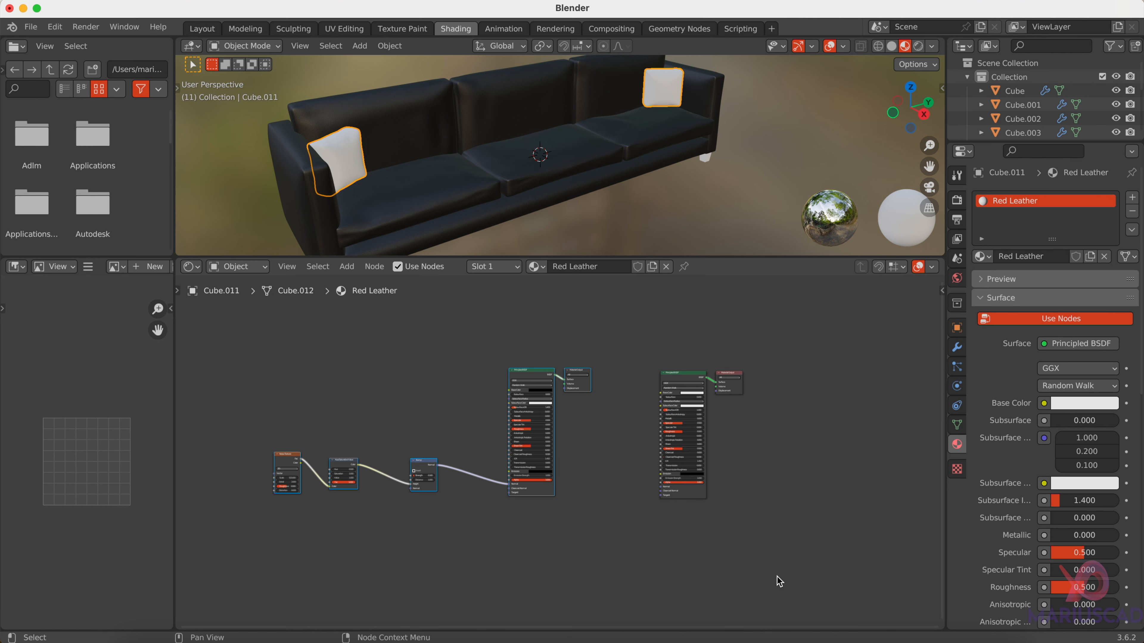
Step: Delete the spare default shader and output nodes in the pillows' Red Leather material and set its Base Color to dark red
{"action": "left_click_drag", "start_coordinate": [789, 575], "coordinate": [652, 367]}
{"action": "key", "text": "x"}
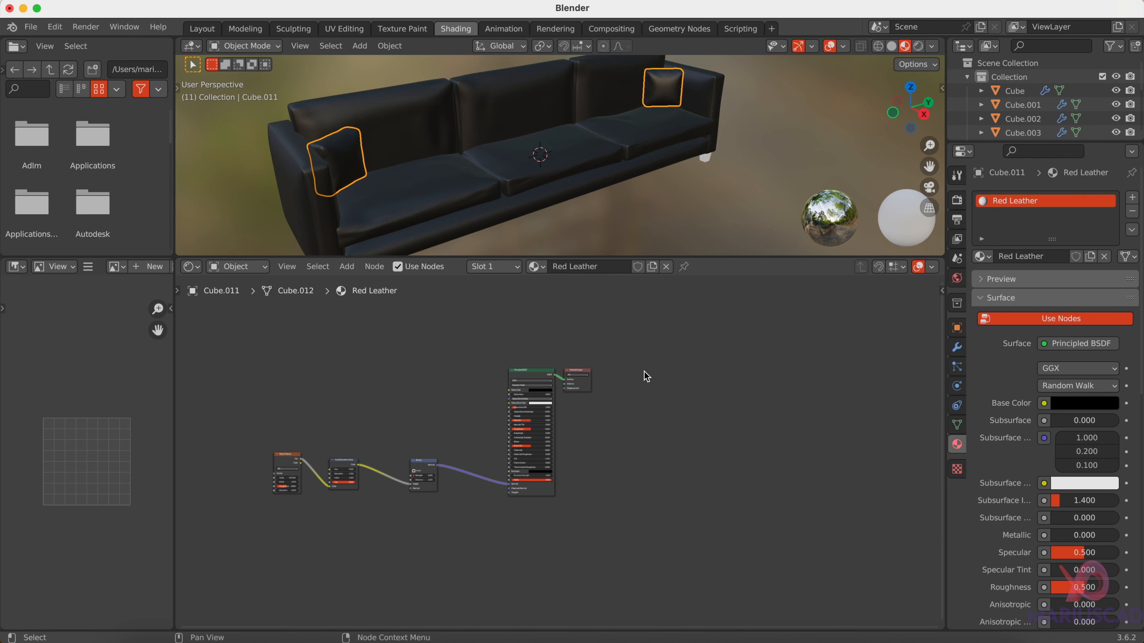
{"action": "scroll", "coordinate": [540, 423], "scroll_direction": "up", "scroll_amount": 4}
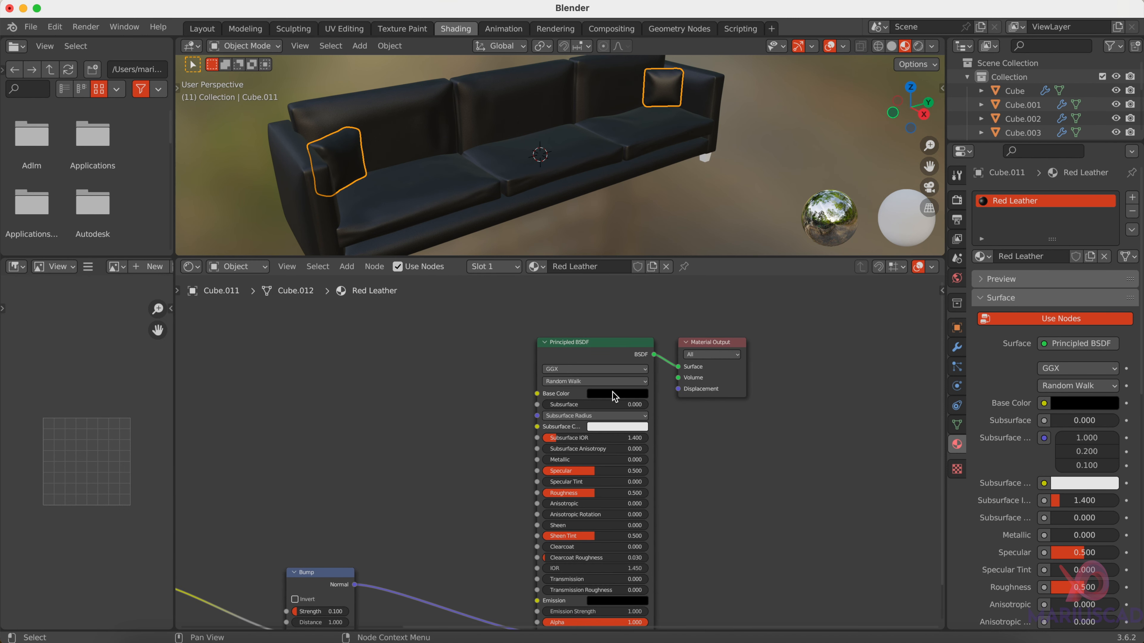
{"action": "left_click", "coordinate": [614, 395]}
{"action": "left_click_drag", "start_coordinate": [671, 323], "coordinate": [671, 254]}
{"action": "left_click_drag", "start_coordinate": [628, 289], "coordinate": [631, 325]}
{"action": "left_click_drag", "start_coordinate": [671, 253], "coordinate": [671, 278]}
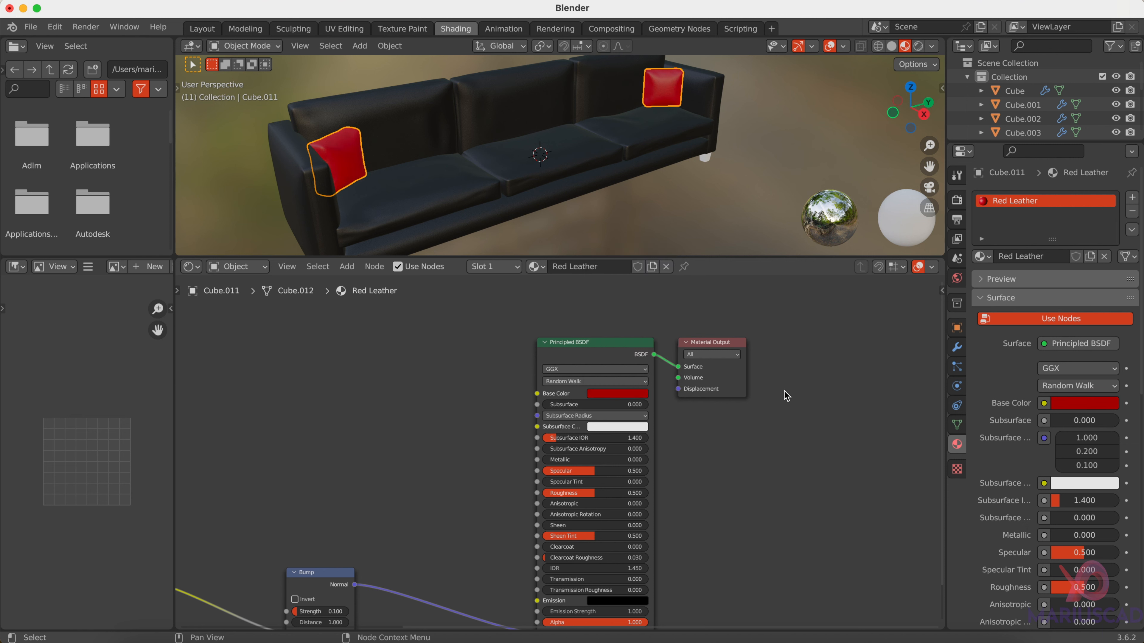
Step: Select the sofa's legs and create a new material for them
{"action": "scroll", "coordinate": [622, 218], "scroll_direction": "down", "scroll_amount": 5}
{"action": "middle_click_drag", "start_coordinate": [563, 223], "coordinate": [550, 205]}
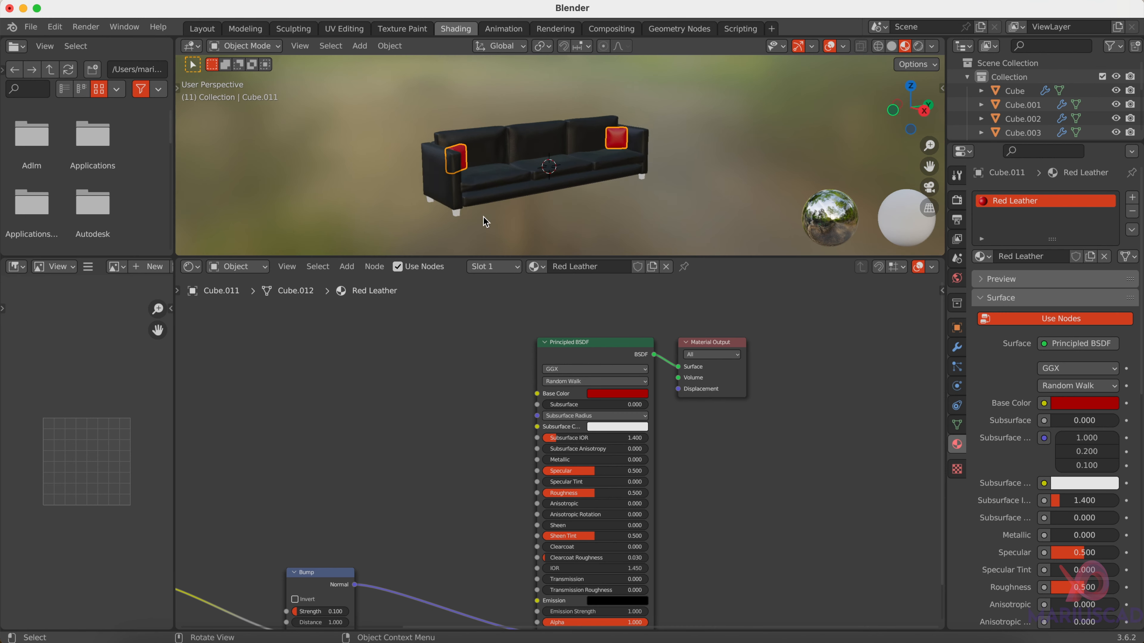
{"action": "scroll", "coordinate": [458, 218], "scroll_direction": "up", "scroll_amount": 3}
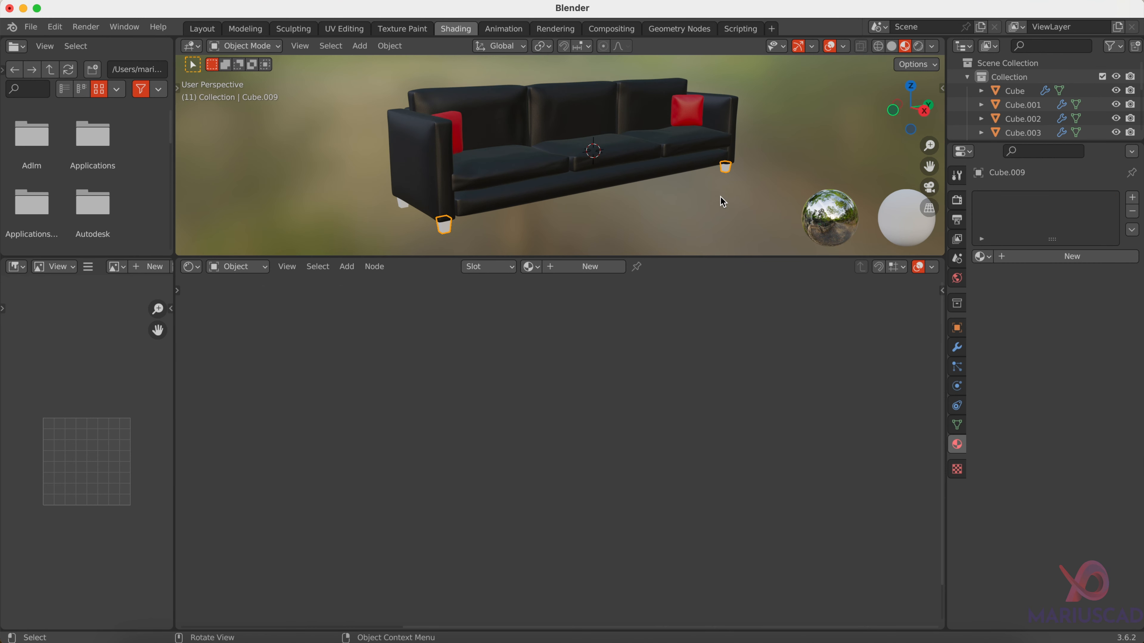
{"action": "left_click", "coordinate": [586, 266]}
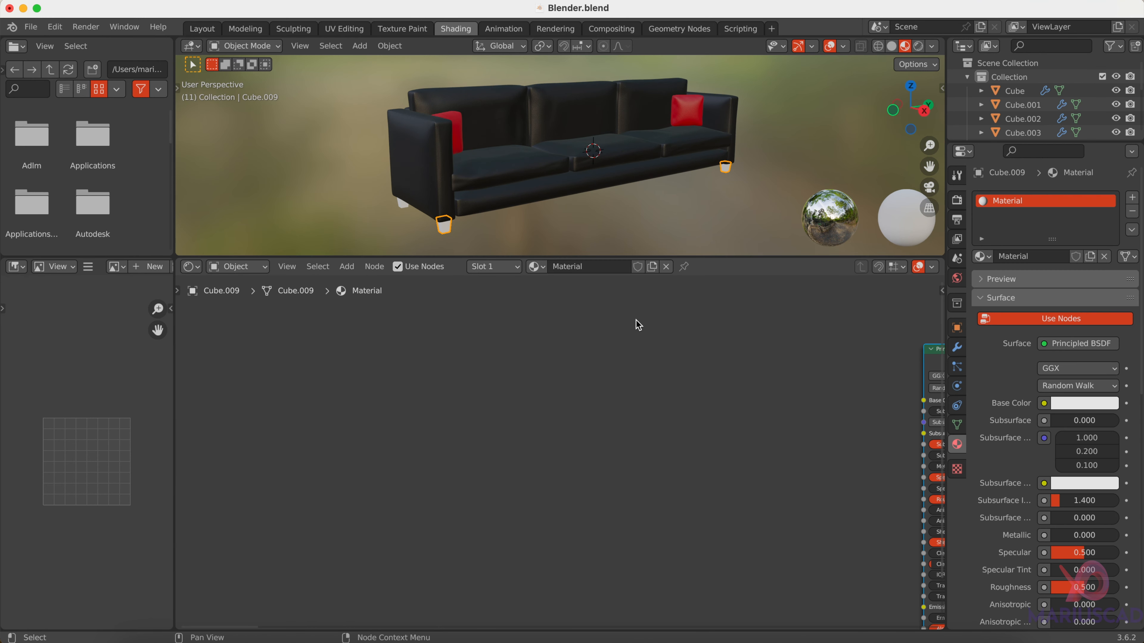
Step: Rename the legs' material as Wood and replace its default nodes with a wood shader node setup
{"action": "key", "text": "Home"}
{"action": "key", "text": "a"}
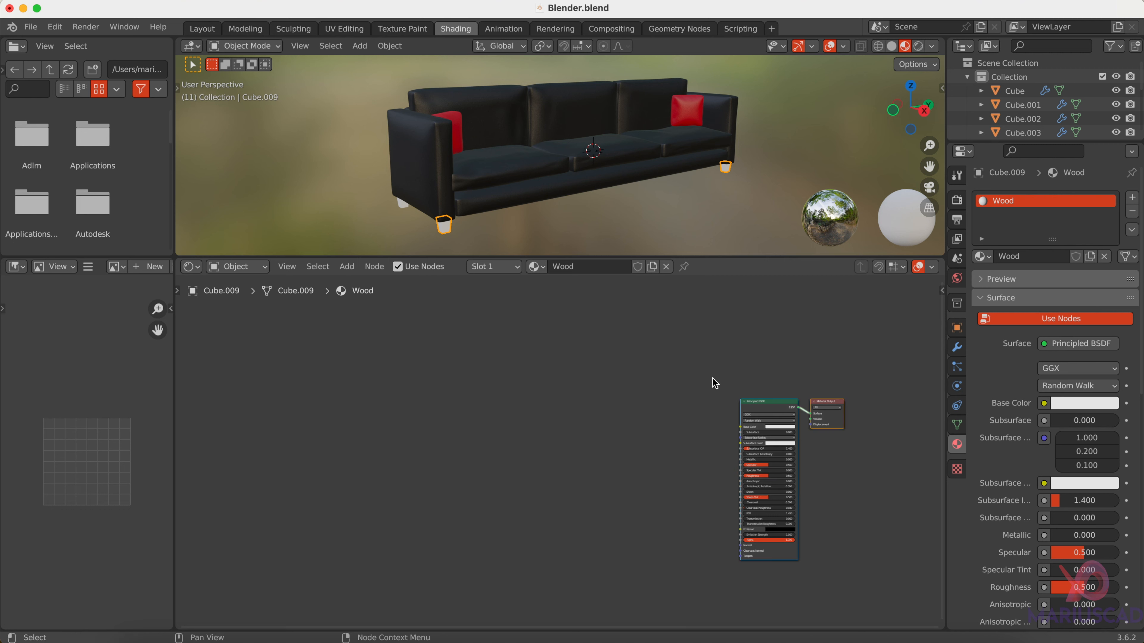
{"action": "key", "text": "x"}
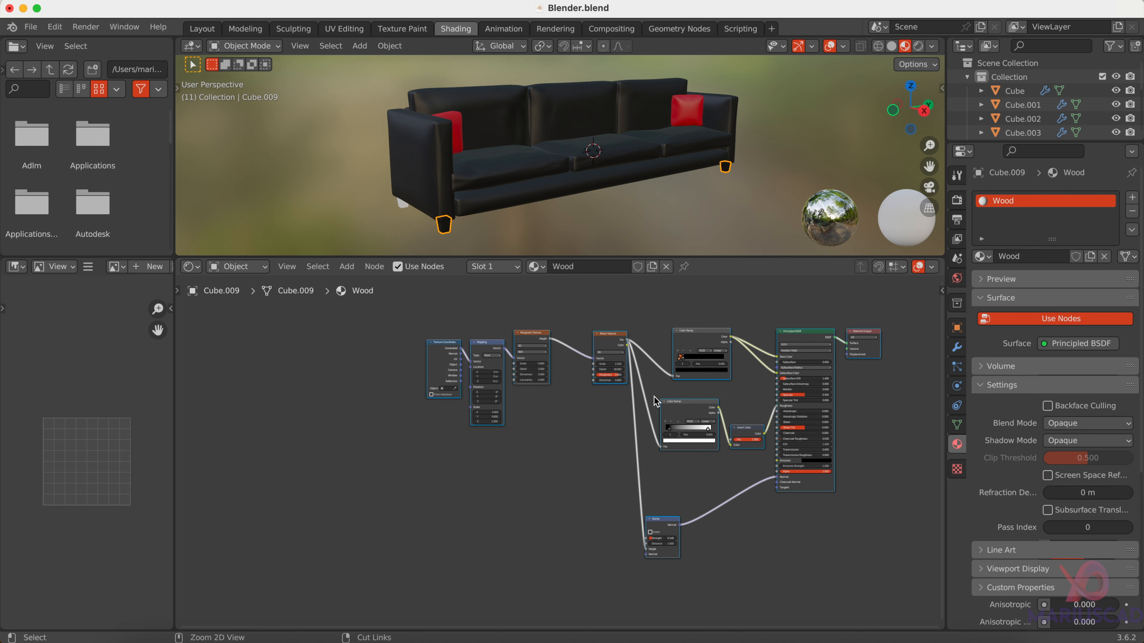
Step: Assign the existing Wood material to the remaining pair of unshaded sofa legs
{"action": "middle_click_drag", "start_coordinate": [593, 423], "coordinate": [423, 457]}
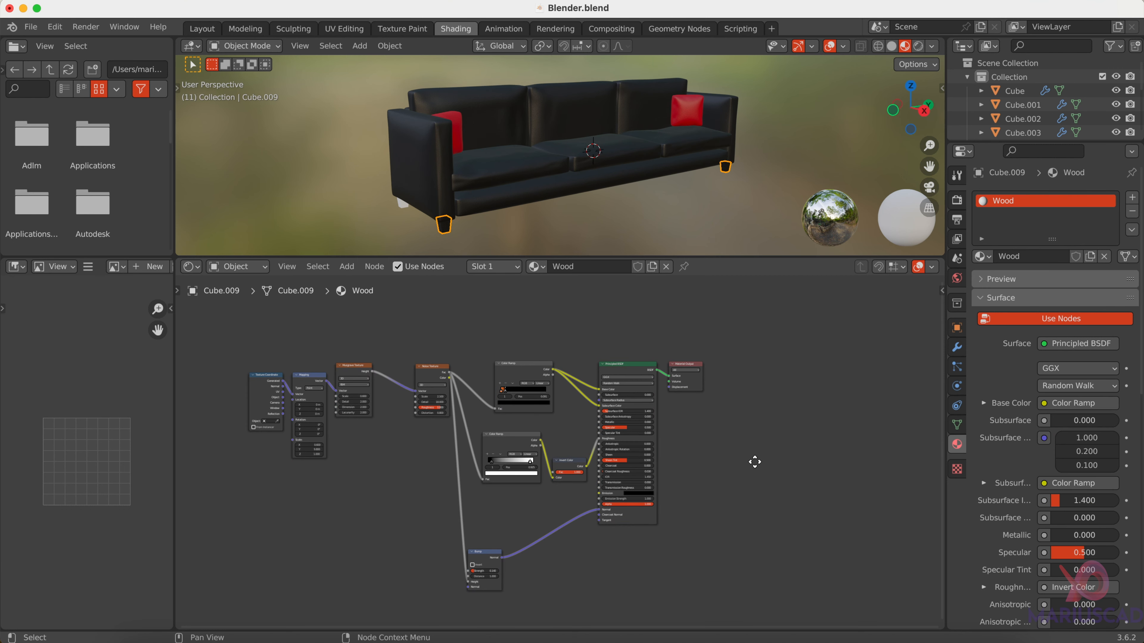
{"action": "middle_click_drag", "start_coordinate": [713, 435], "coordinate": [716, 435]}
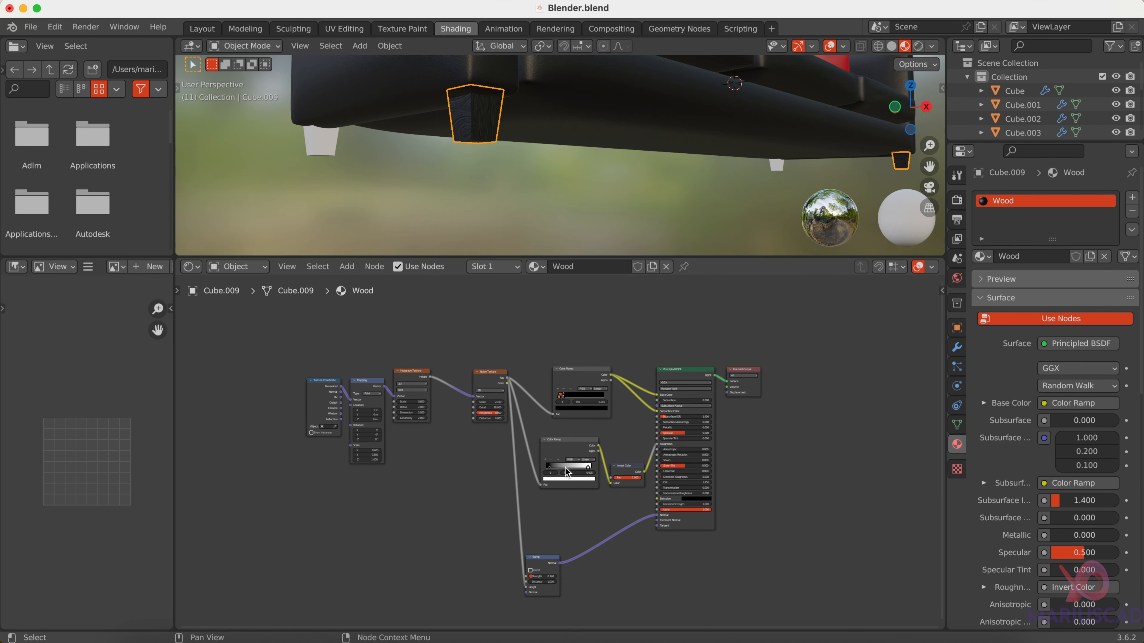
{"action": "scroll", "coordinate": [564, 467], "scroll_direction": "up", "scroll_amount": 3}
{"action": "middle_click_drag", "start_coordinate": [587, 480], "coordinate": [659, 480]}
{"action": "left_click", "coordinate": [320, 139]}
{"action": "left_click", "coordinate": [982, 256]}
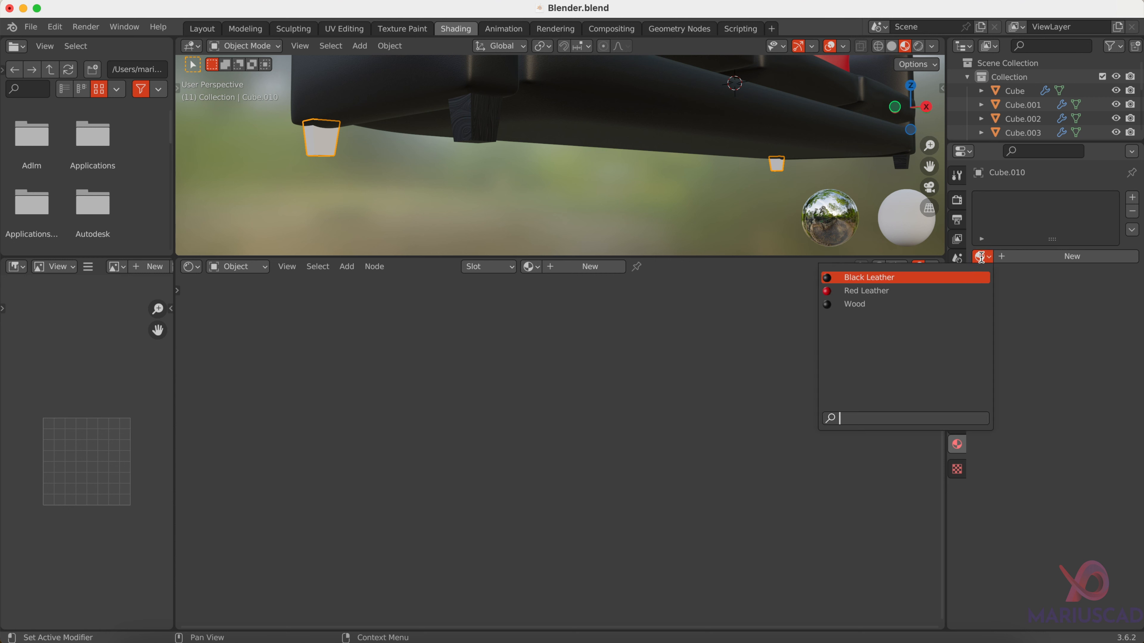
{"action": "left_click", "coordinate": [878, 306]}
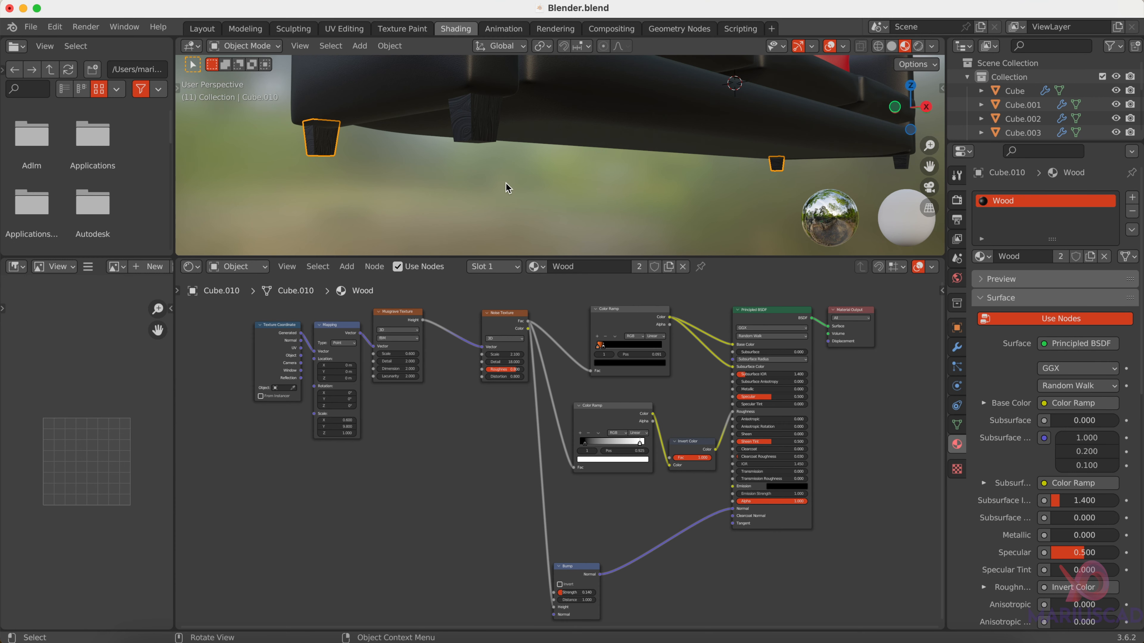
Step: Return to the Layout workspace, show the model in material preview shading and add a mesh plane
{"action": "left_click", "coordinate": [201, 28]}
{"action": "left_click", "coordinate": [904, 46]}
{"action": "key", "text": "shift+a"}
{"action": "left_click", "coordinate": [739, 412]}
Step: Select all the sofa parts in the right view and raise them about 0.29 m along Z so the legs stand on the plane
{"action": "key", "text": "KP_3"}
{"action": "left_click_drag", "start_coordinate": [180, 271], "coordinate": [675, 473]}
{"action": "scroll", "coordinate": [510, 476], "scroll_direction": "up", "scroll_amount": 2}
{"action": "key", "text": "g"}
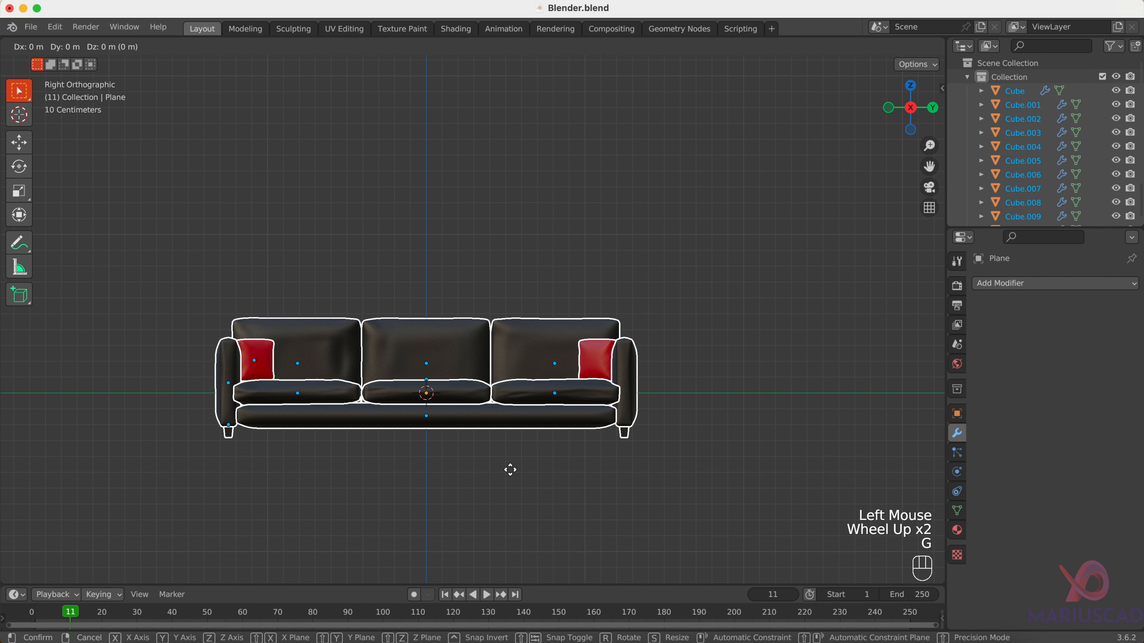
{"action": "key", "text": "z"}
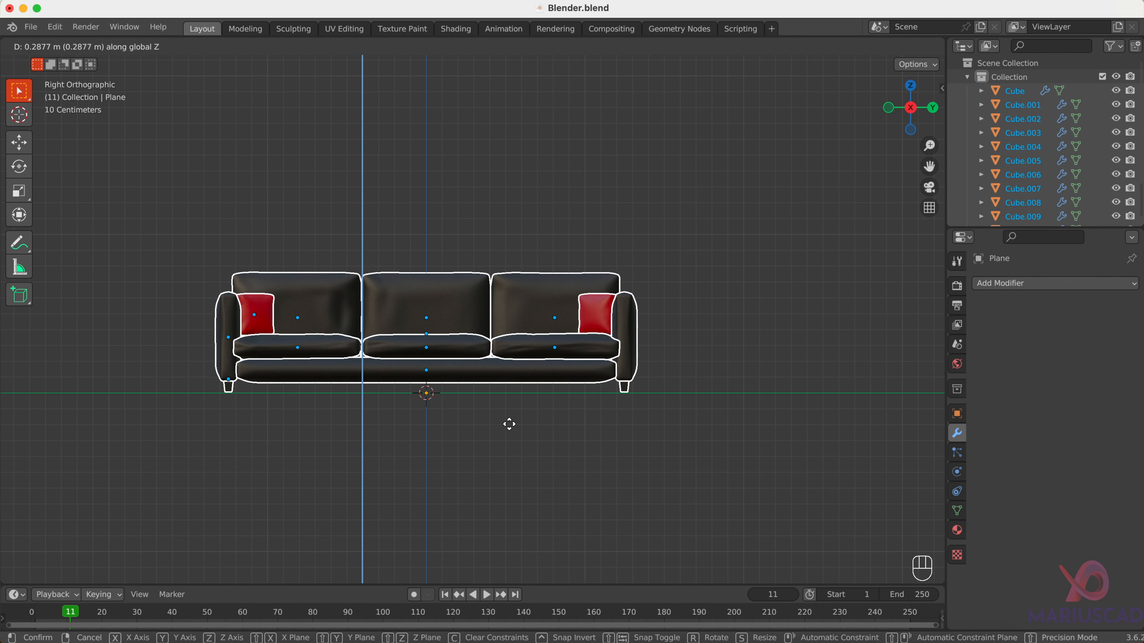
{"action": "left_click", "coordinate": [509, 424]}
Step: Select the plane and scale it up uniformly into a large floor around the sofa
{"action": "middle_click_drag", "start_coordinate": [510, 426], "coordinate": [635, 402]}
{"action": "left_click", "coordinate": [635, 402]}
{"action": "scroll", "coordinate": [617, 410], "scroll_direction": "down", "scroll_amount": 5}
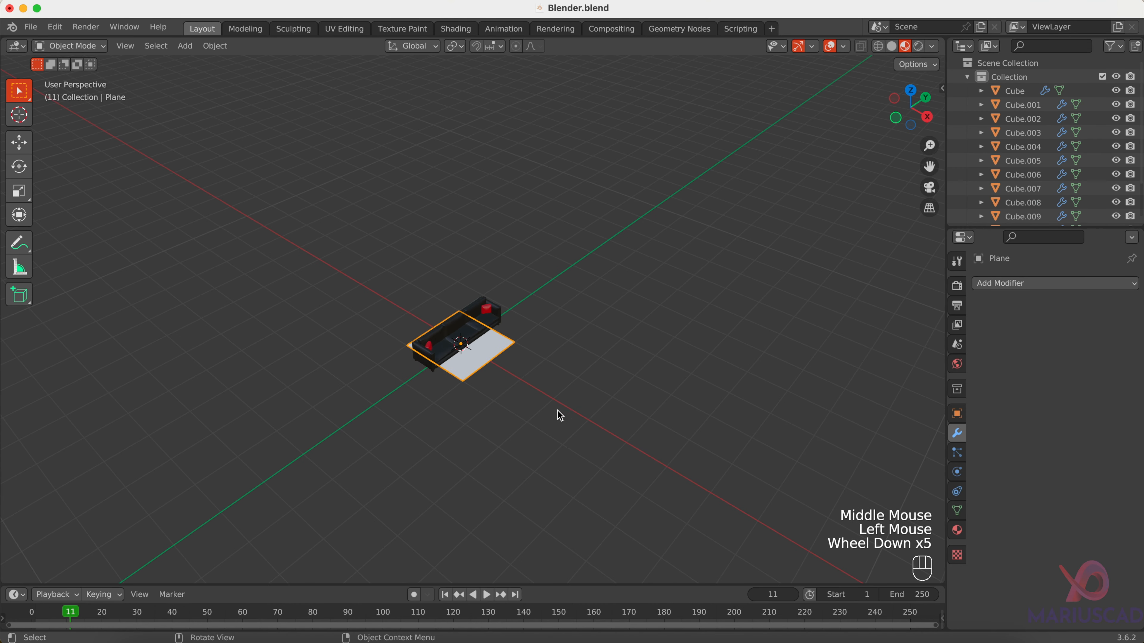
{"action": "key", "text": "s"}
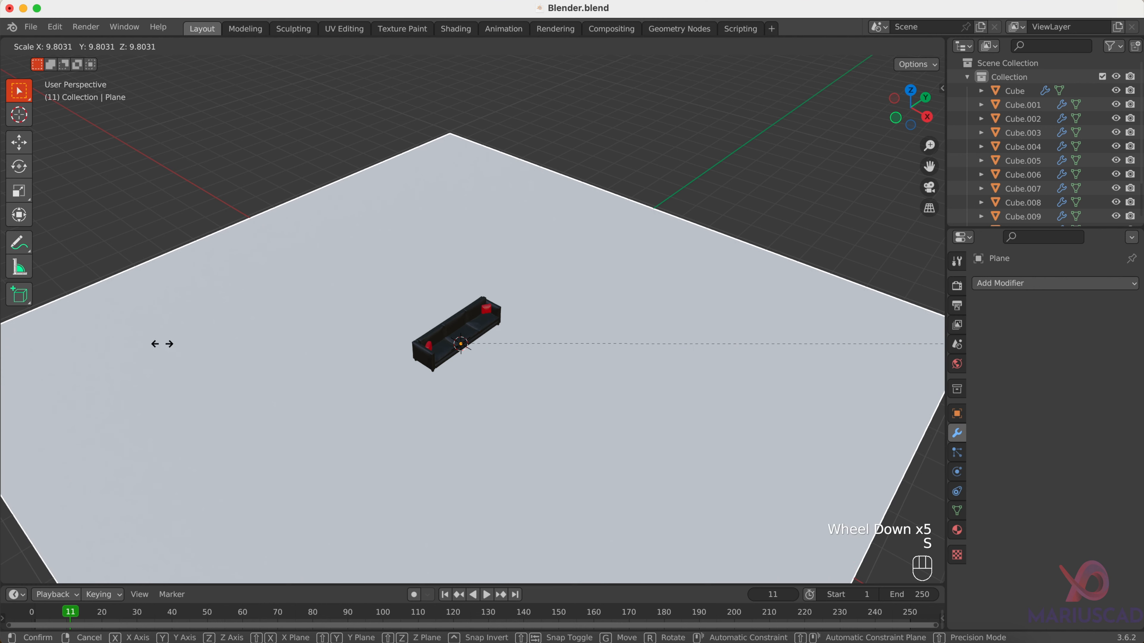
{"action": "left_click", "coordinate": [291, 342]}
Step: Extrude the floor plane's edge behind the sofa upward to form a tall back wall
{"action": "middle_click_drag", "start_coordinate": [222, 383], "coordinate": [417, 395]}
{"action": "scroll", "coordinate": [265, 394], "scroll_direction": "down", "scroll_amount": 2}
{"action": "key", "text": "Tab"}
{"action": "key", "text": "2"}
{"action": "left_click_drag", "start_coordinate": [272, 371], "coordinate": [194, 353]}
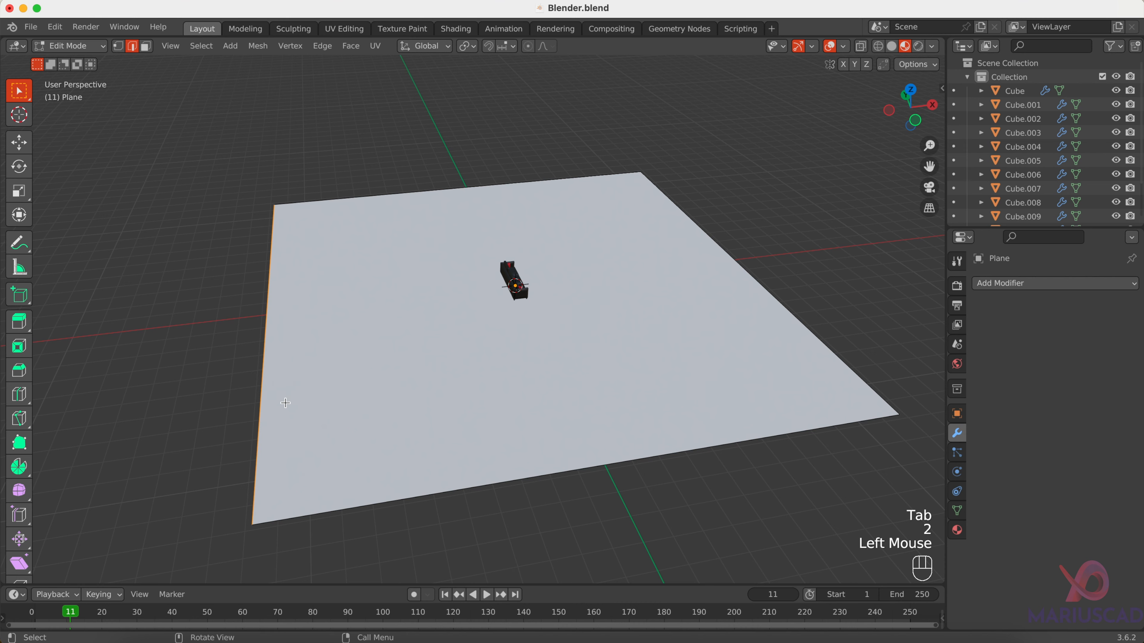
{"action": "middle_click_drag", "start_coordinate": [301, 379], "coordinate": [259, 371]}
{"action": "key", "text": "e"}
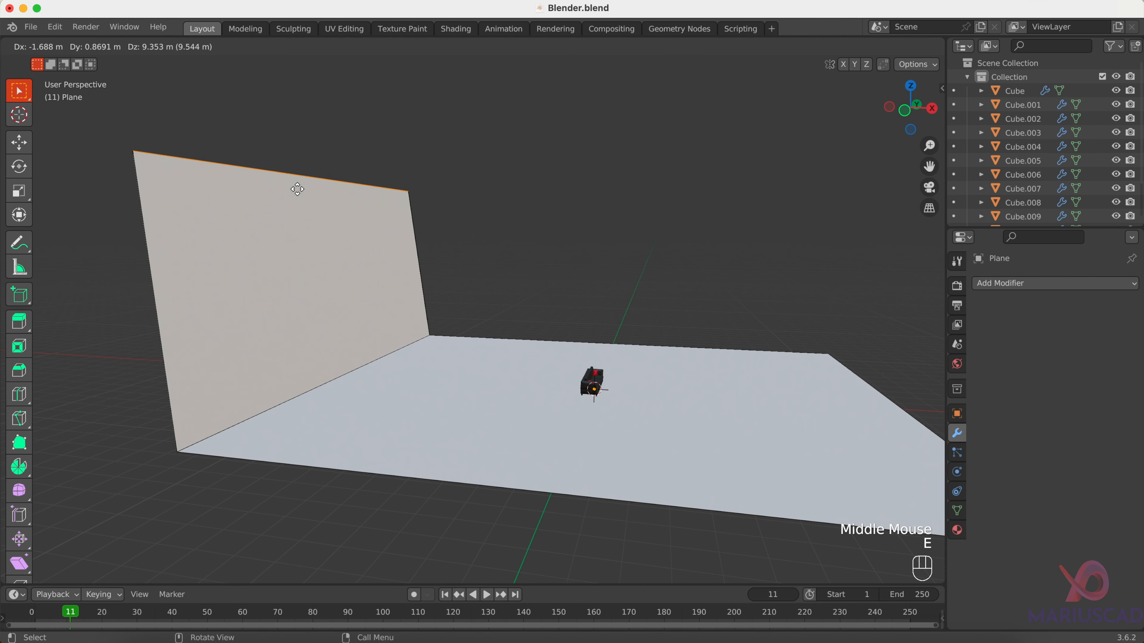
{"action": "left_click", "coordinate": [327, 561]}
Step: Bevel the edge where the floor meets the back wall into a wide, rounded curve with multiple segments
{"action": "middle_click_drag", "start_coordinate": [570, 499], "coordinate": [631, 383]}
{"action": "scroll", "coordinate": [514, 486], "scroll_direction": "down", "scroll_amount": 2}
{"action": "left_click", "coordinate": [611, 320]}
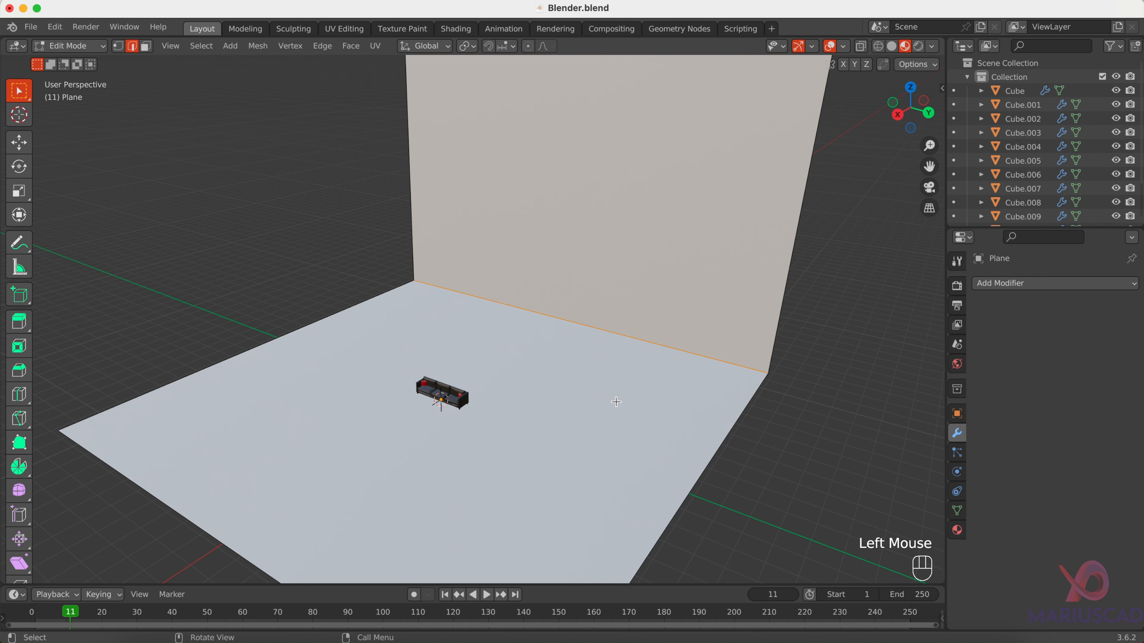
{"action": "key", "text": "super+b"}
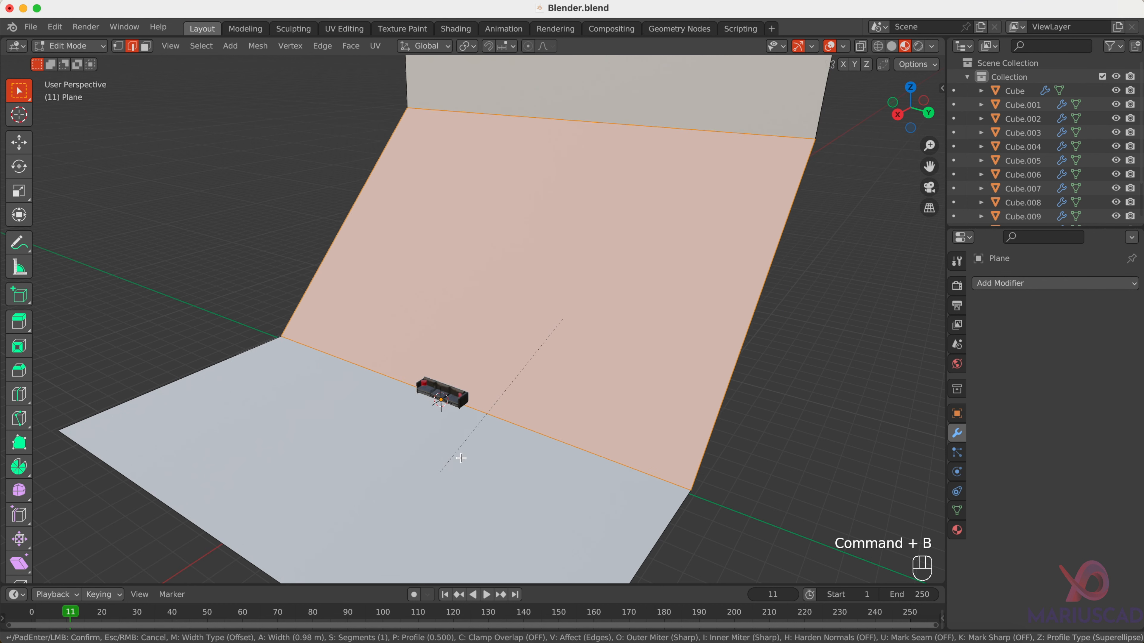
{"action": "scroll", "coordinate": [496, 430], "scroll_direction": "up", "scroll_amount": 8}
{"action": "left_click", "coordinate": [496, 430]}
Step: Leave mesh editing and move the whole backdrop about 5.15 m along X
{"action": "key", "text": "Tab"}
{"action": "key", "text": "g"}
{"action": "key", "text": "x"}
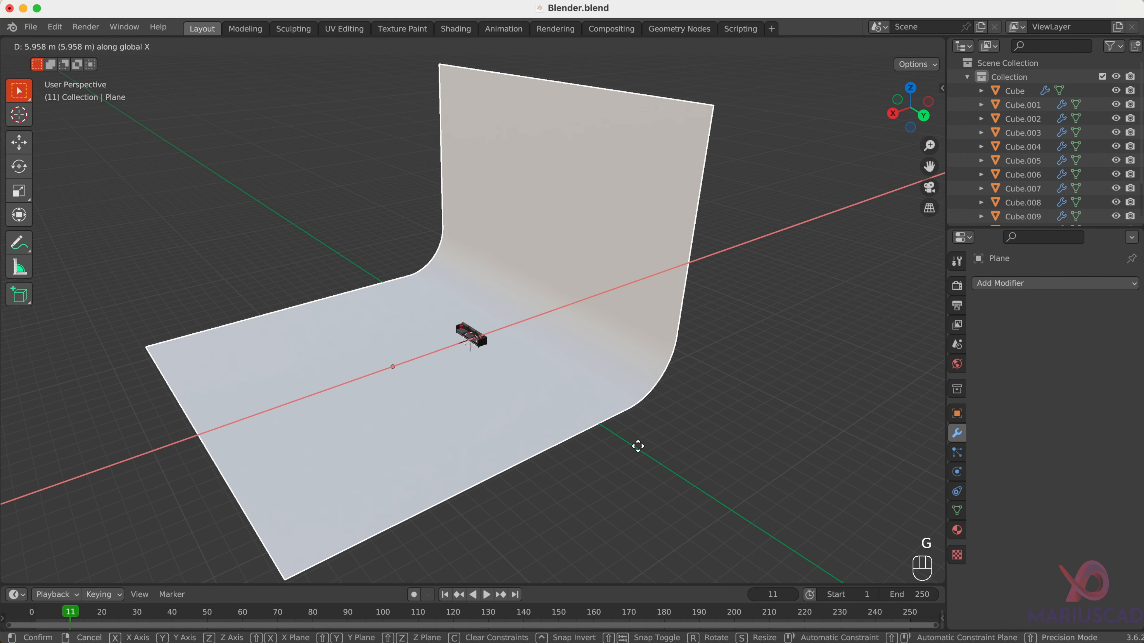
{"action": "left_click", "coordinate": [648, 445]}
Step: Add a camera to the scene and look through it
{"action": "middle_click_drag", "start_coordinate": [581, 487], "coordinate": [597, 488]}
{"action": "scroll", "coordinate": [422, 448], "scroll_direction": "up", "scroll_amount": 2}
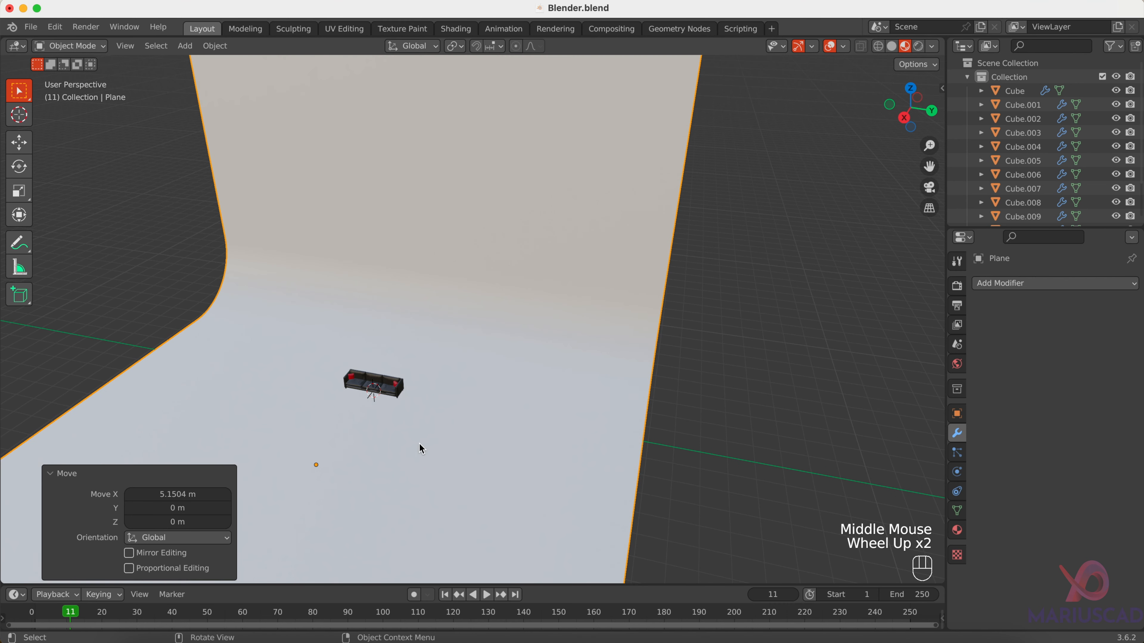
{"action": "key", "text": "shift+a"}
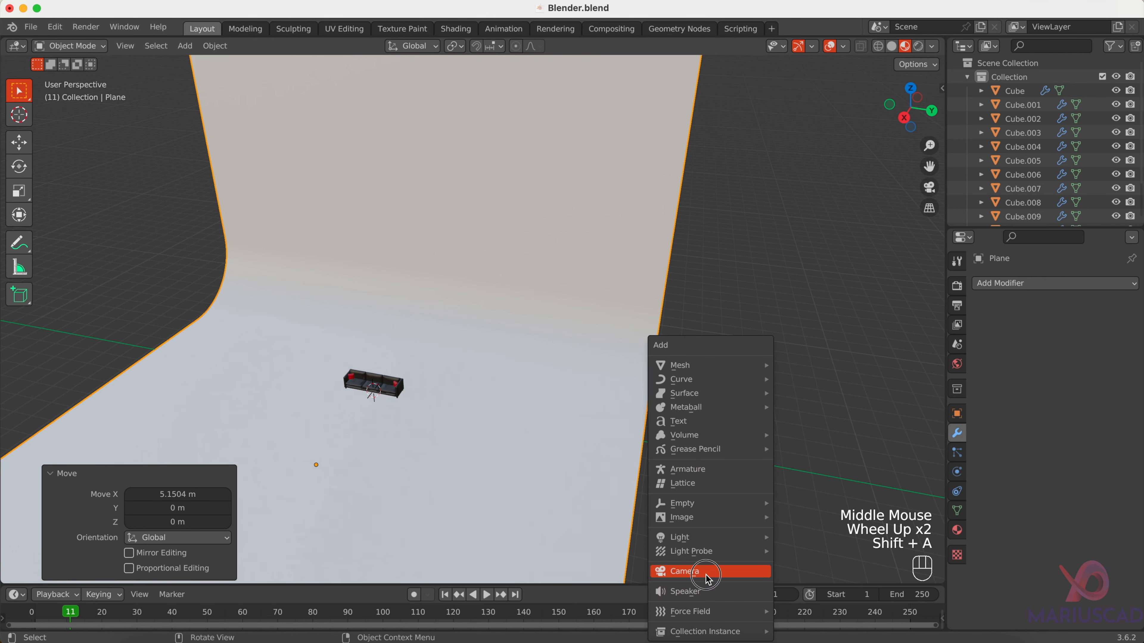
{"action": "left_click", "coordinate": [685, 571]}
{"action": "key", "text": "KP_0"}
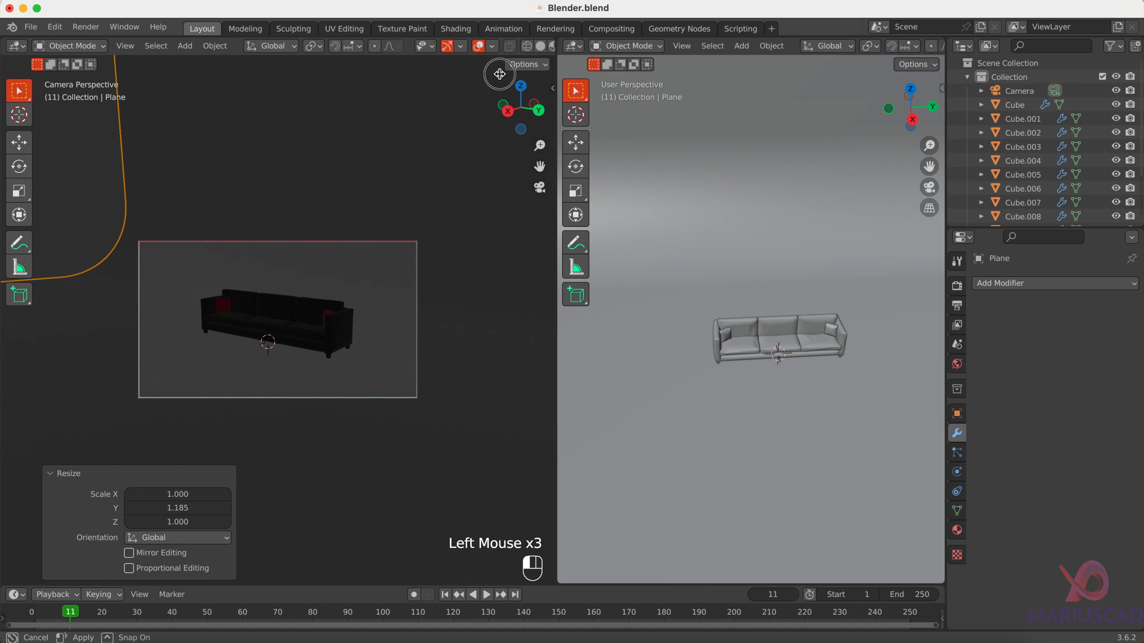
Step: Widen the working viewport next to the camera view and add an area light
{"action": "left_click_drag", "start_coordinate": [557, 315], "coordinate": [339, 315]}
{"action": "middle_click_drag", "start_coordinate": [725, 433], "coordinate": [714, 419]}
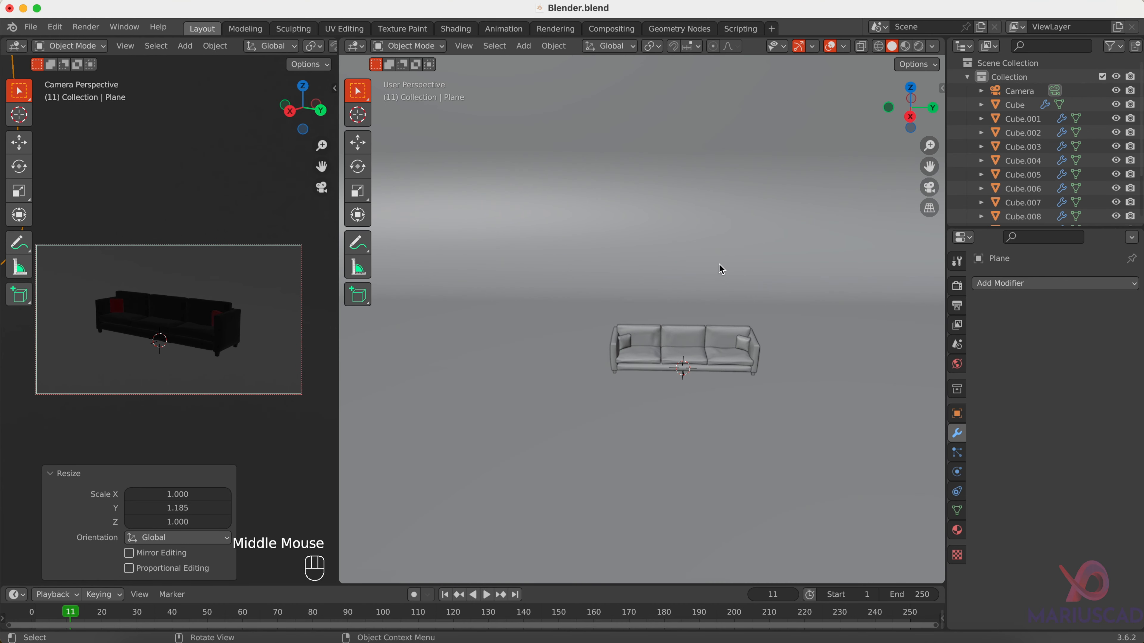
{"action": "key", "text": "shift+a"}
{"action": "mouse_move", "coordinate": [696, 240]}
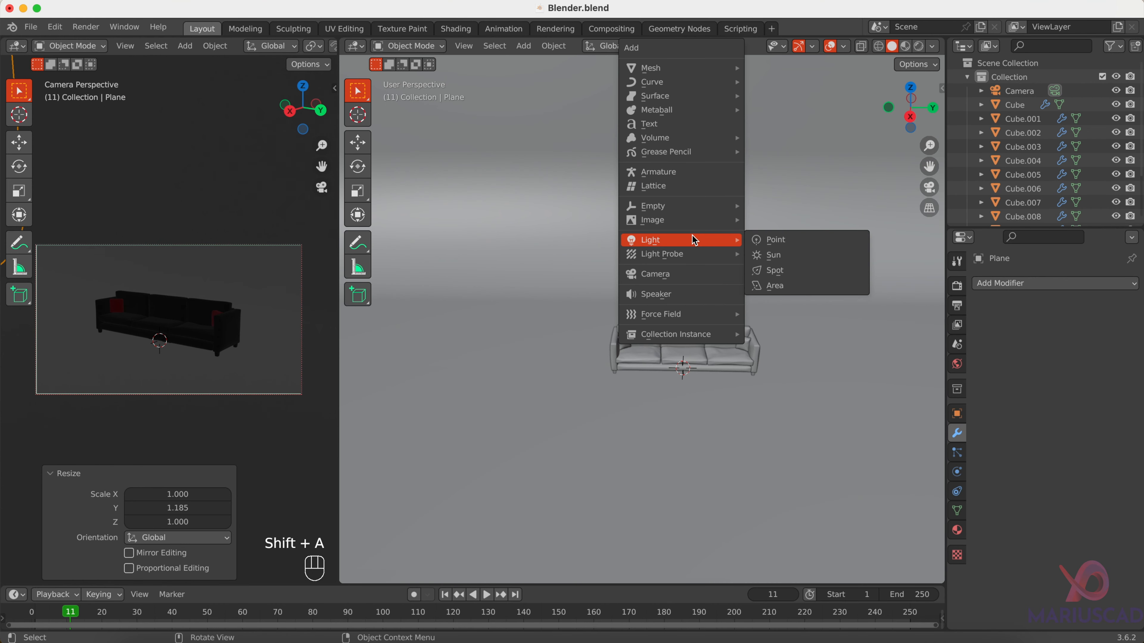
{"action": "left_click", "coordinate": [789, 286]}
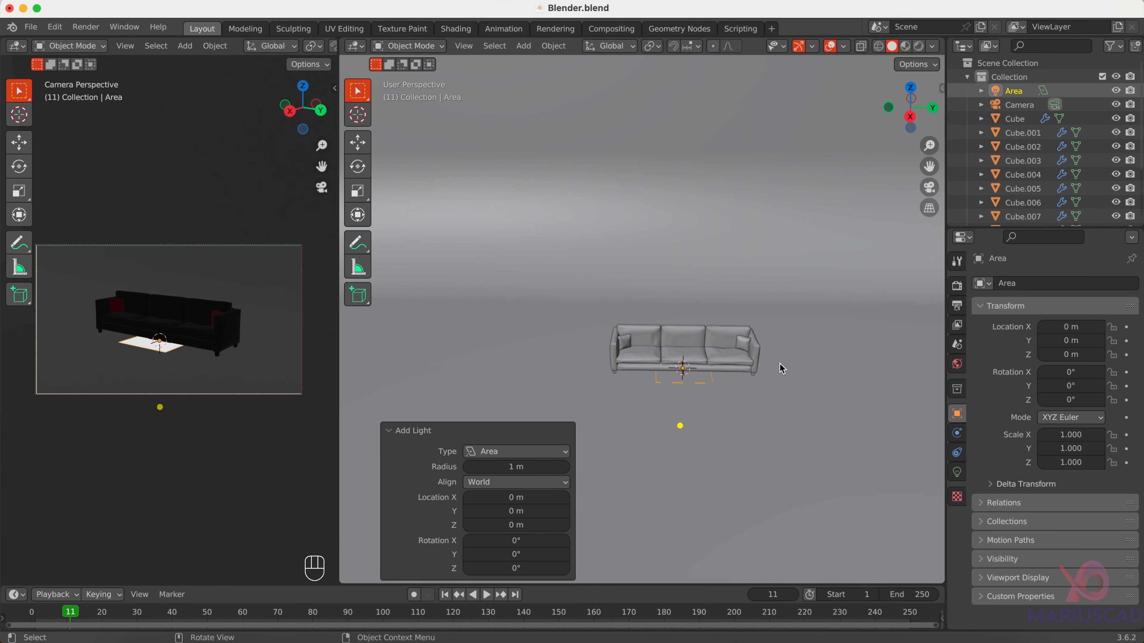
Step: Raise the area light about 1.62 m along Z above the sofa and scale it up uniformly to about 2.4
{"action": "key", "text": "g"}
{"action": "key", "text": "z"}
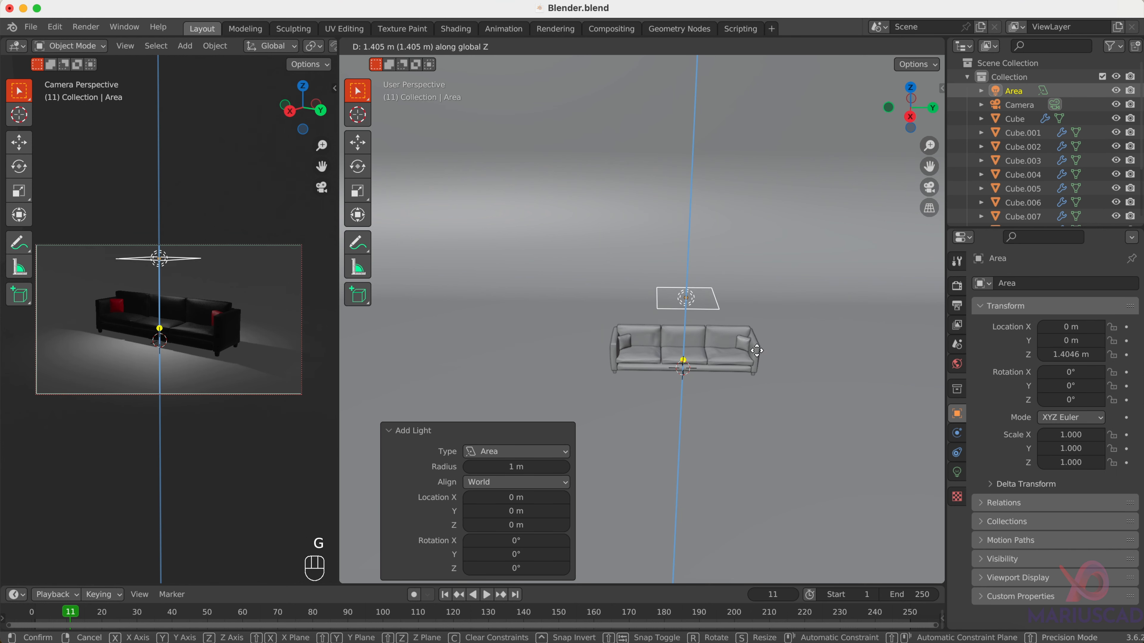
{"action": "left_click", "coordinate": [759, 338]}
{"action": "key", "text": "s"}
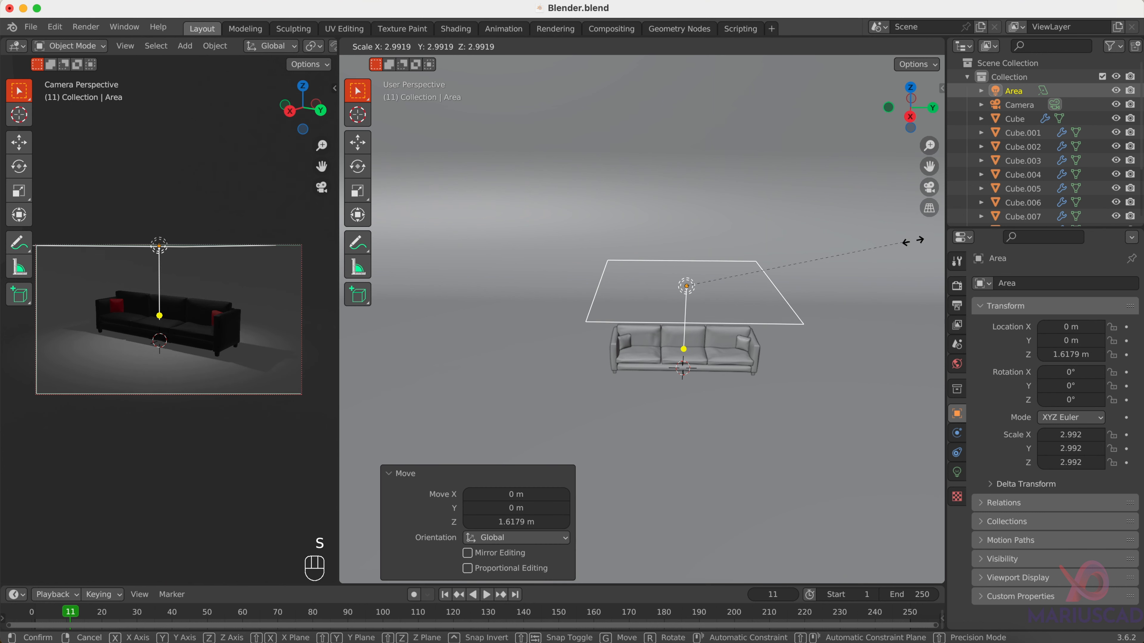
{"action": "left_click", "coordinate": [864, 242]}
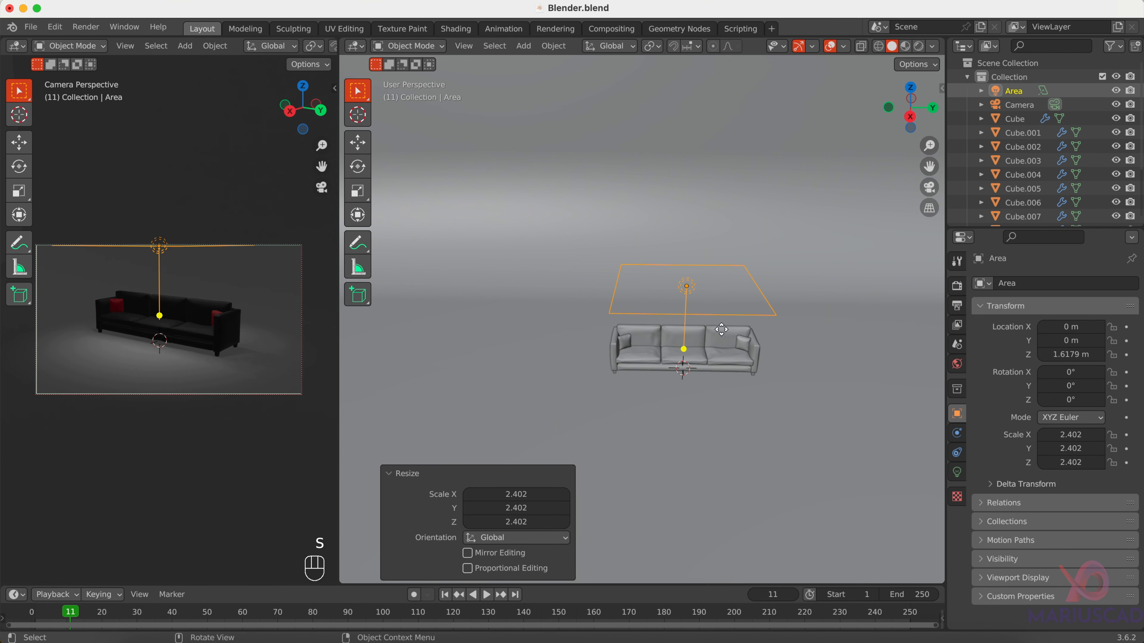